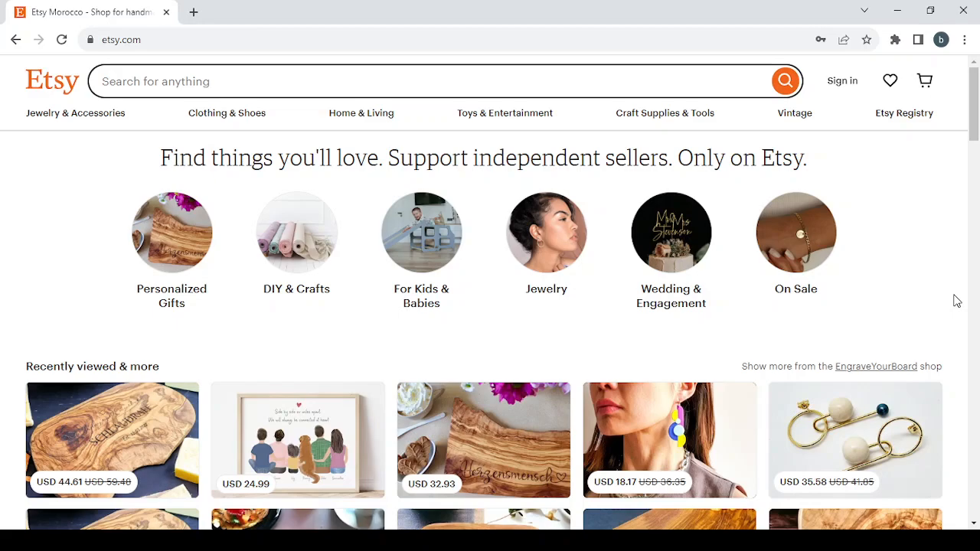
Browse the homepage's recently viewed and recommended products and open the Herzensmensch olive wood breakfast board listing
scroll(956, 300, down, 3)
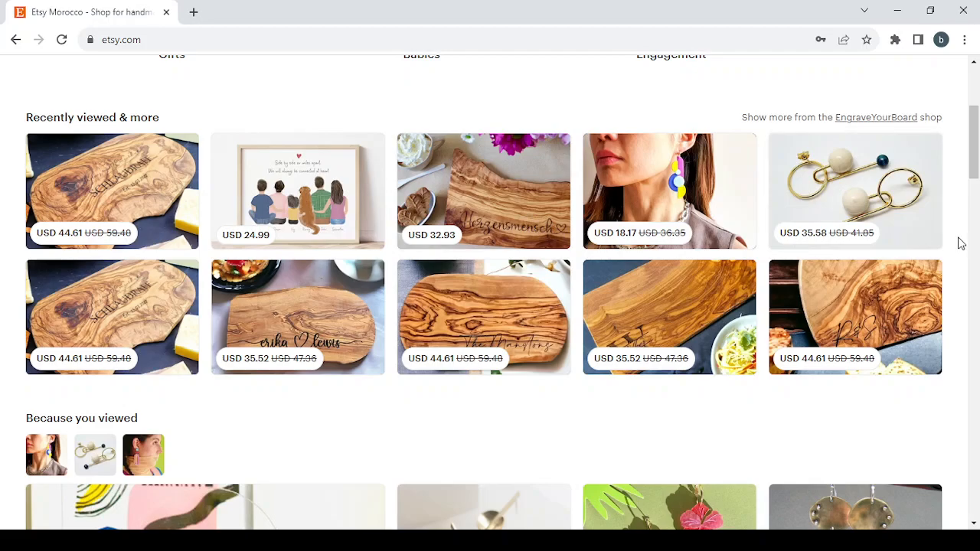
scroll(962, 243, down, 3)
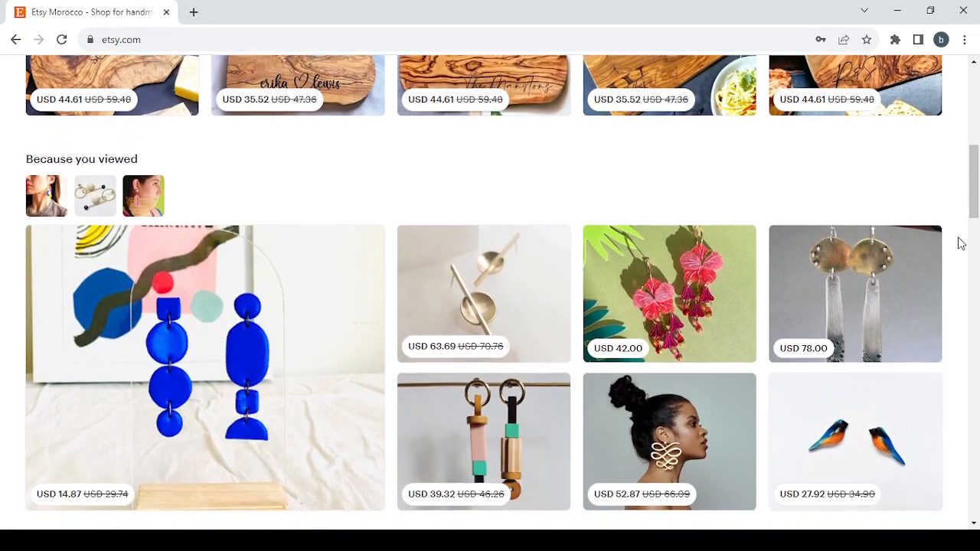
scroll(962, 243, up, 3)
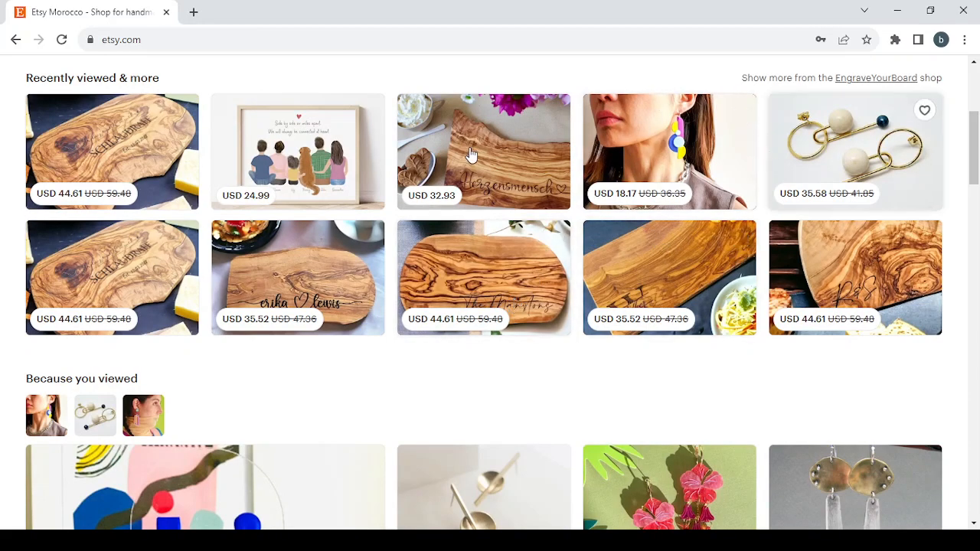
scroll(636, 157, down, 5)
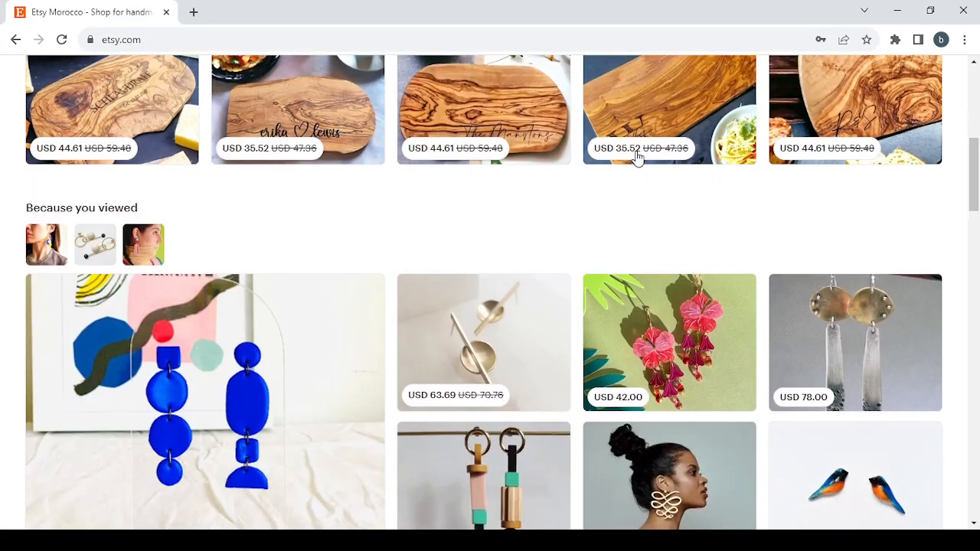
scroll(637, 157, down, 4)
scroll(637, 157, up, 7)
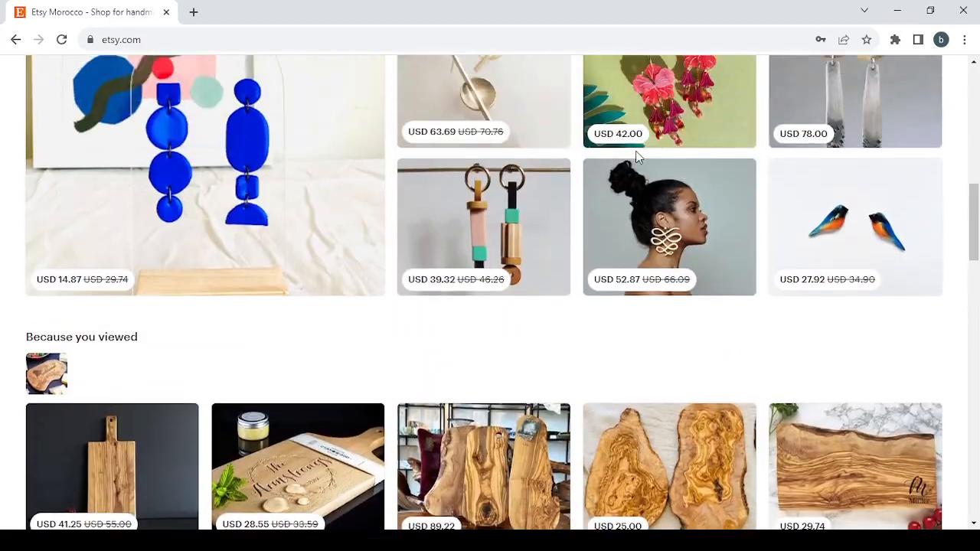
scroll(635, 157, up, 3)
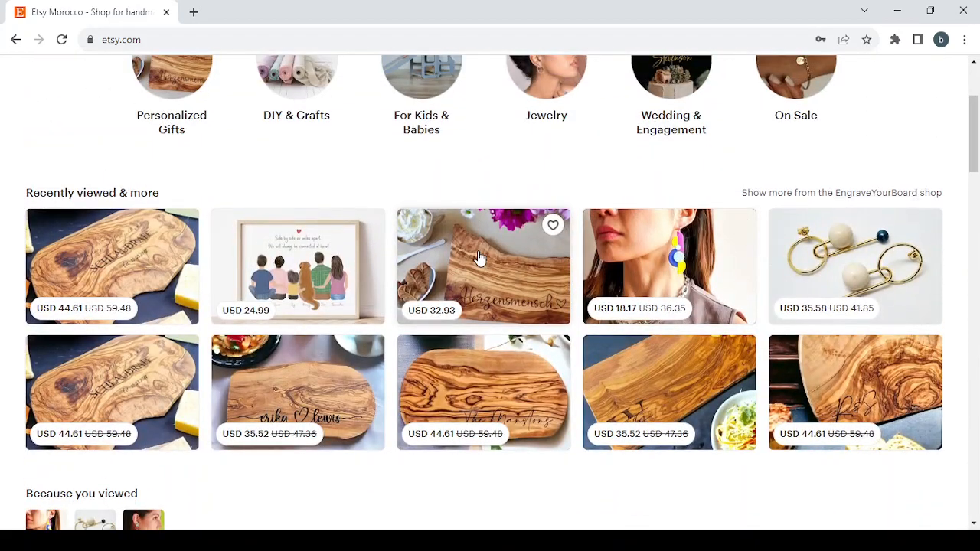
click(478, 257)
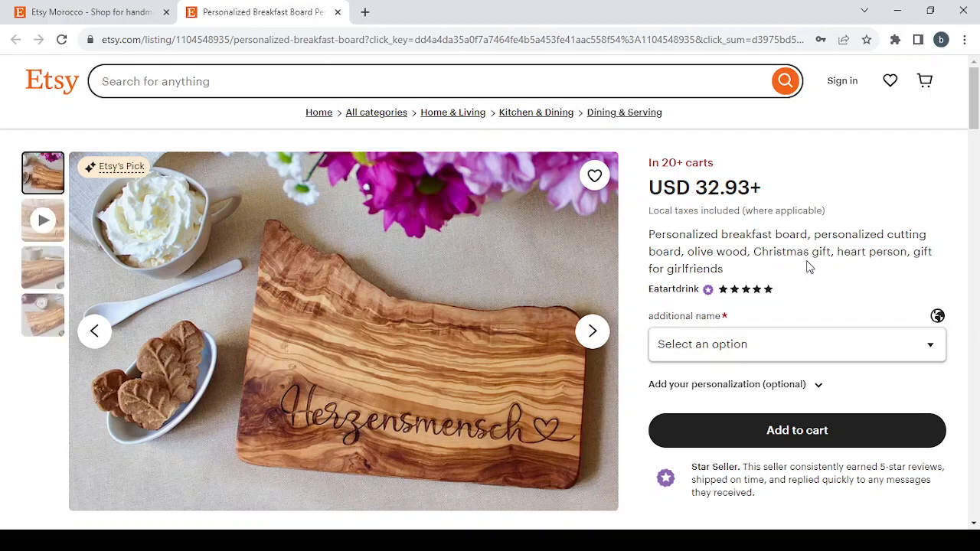
Look over the breakfast board listing and advance its gallery through the video to the third image
scroll(809, 266, down, 4)
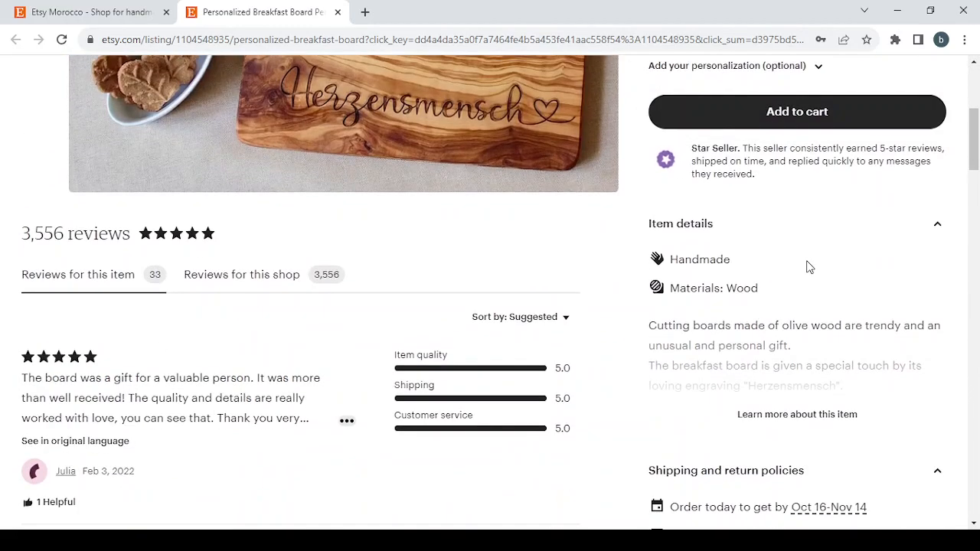
scroll(809, 266, up, 3)
scroll(809, 265, up, 1)
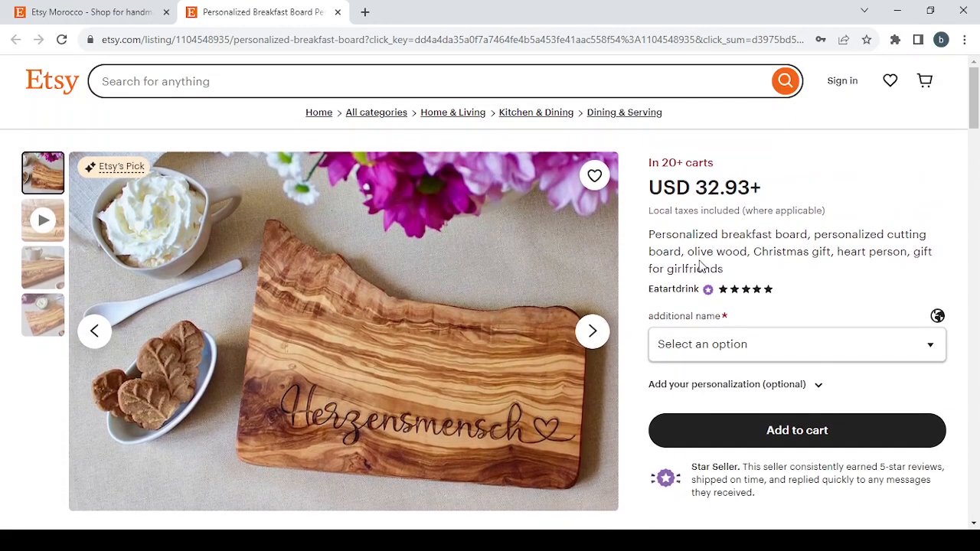
click(586, 338)
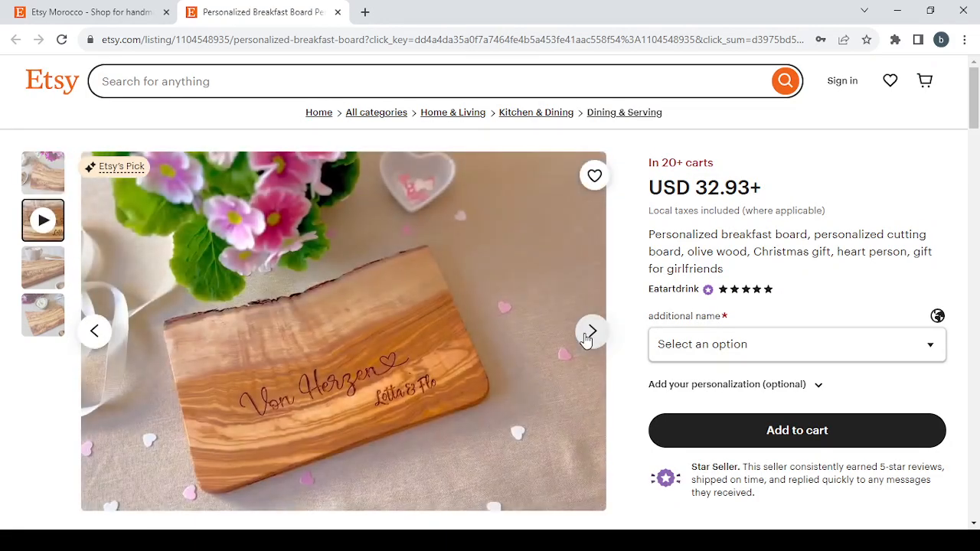
click(591, 332)
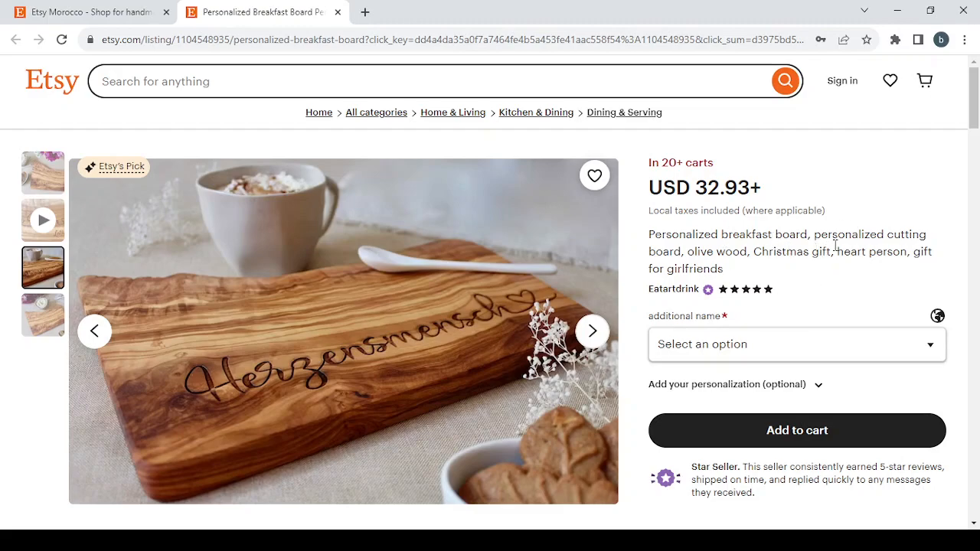
Expand the full item description and review the board's details and its shipping and return policies
scroll(834, 245, down, 4)
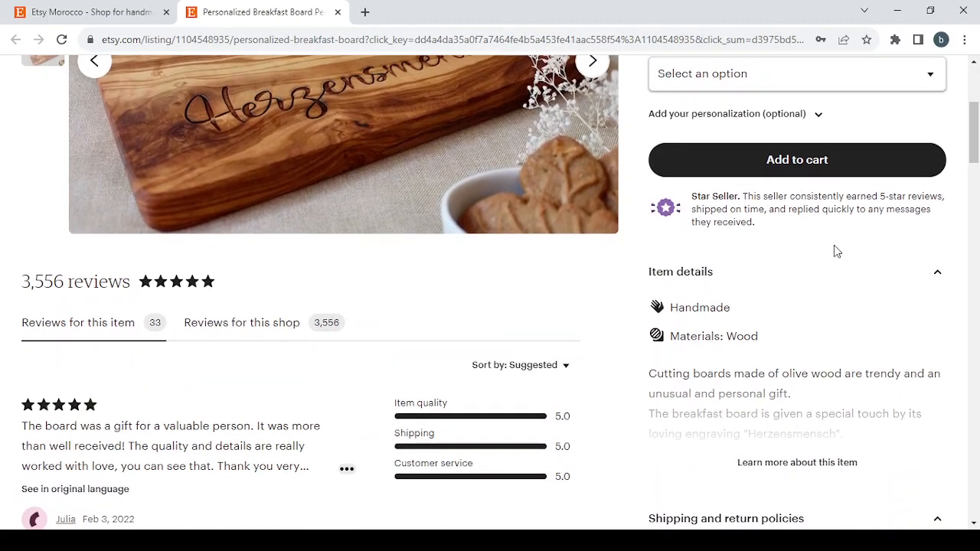
scroll(834, 251, down, 1)
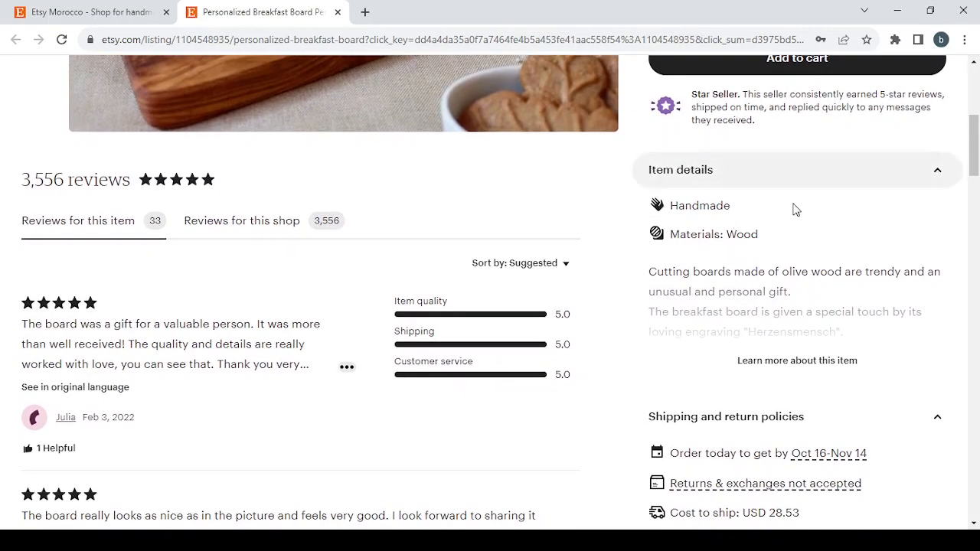
click(763, 362)
scroll(814, 373, down, 5)
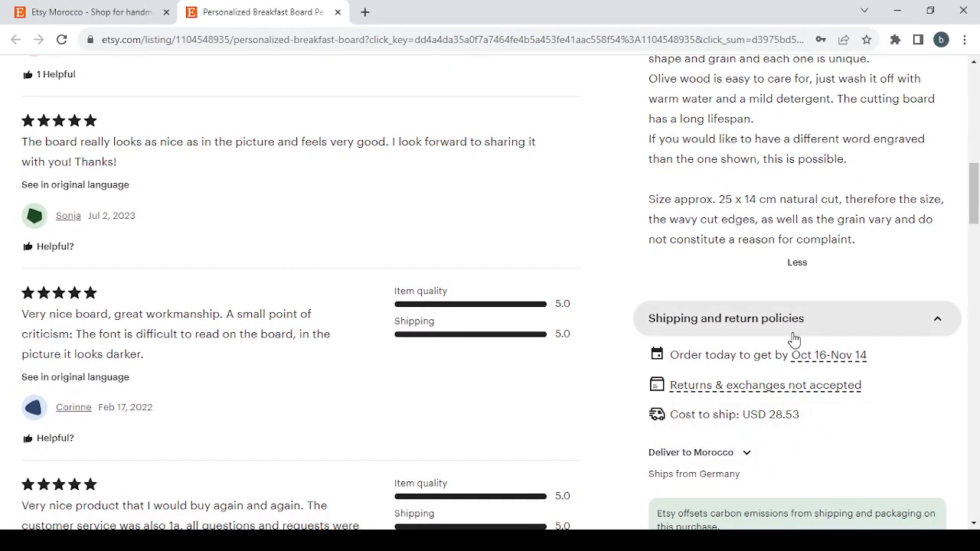
scroll(793, 339, down, 2)
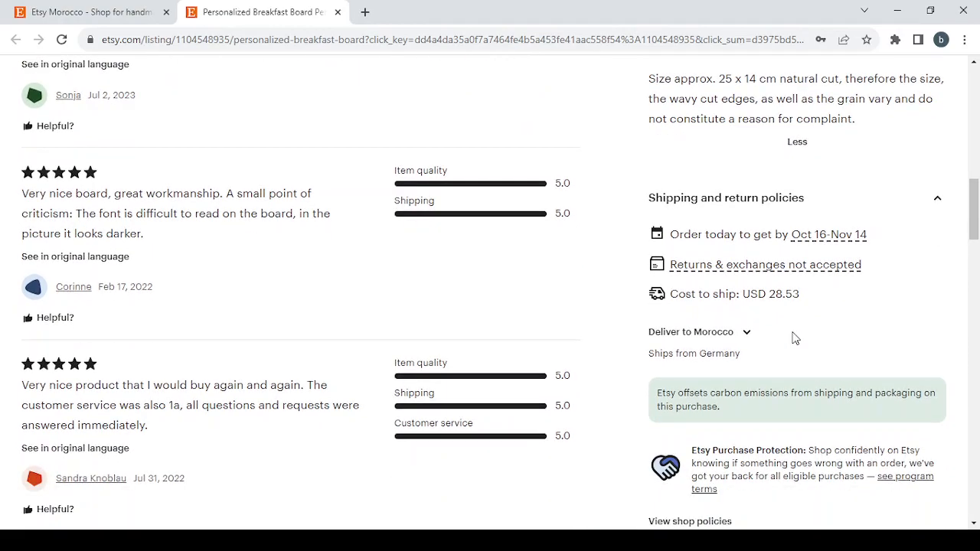
scroll(794, 338, up, 12)
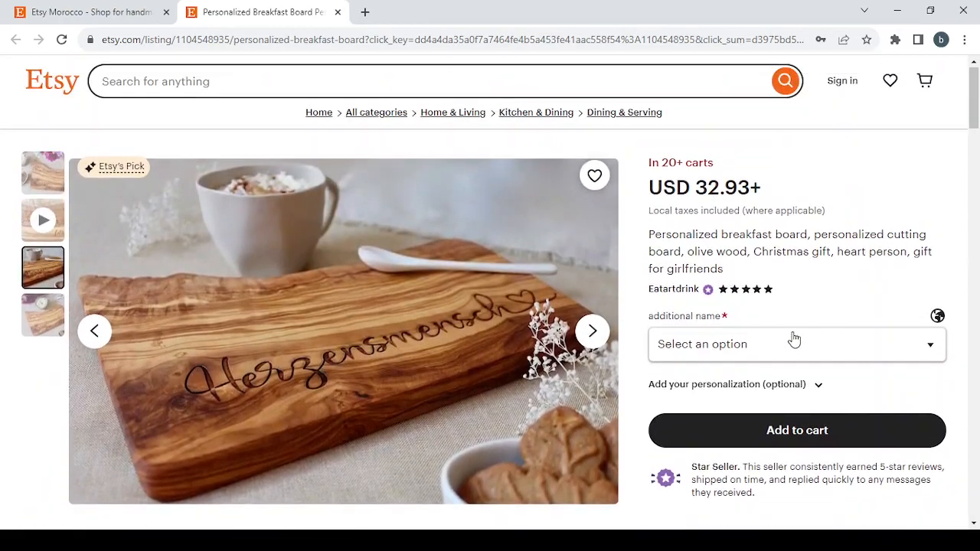
Leave the breakfast board listing, close its browser tab and return to the start of the original homepage
click(52, 91)
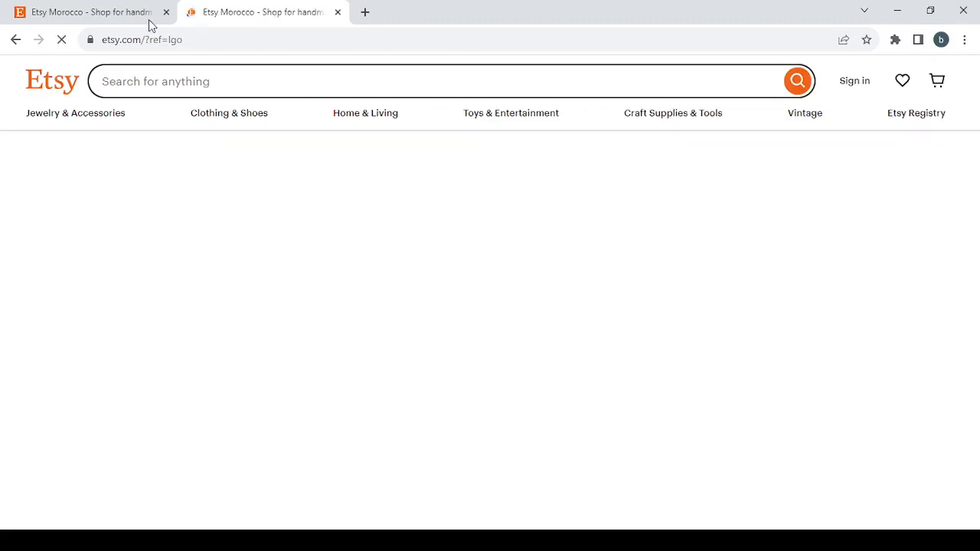
click(339, 13)
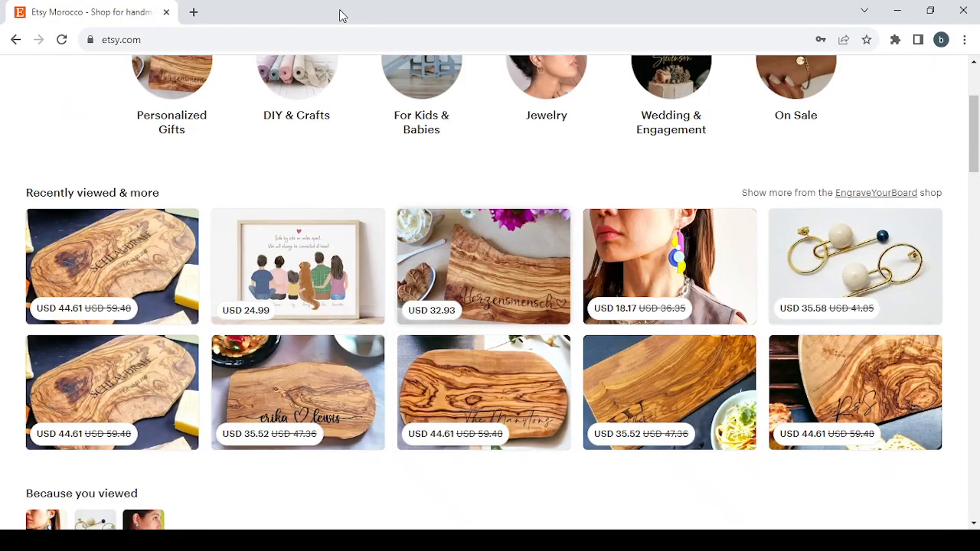
scroll(566, 184, up, 3)
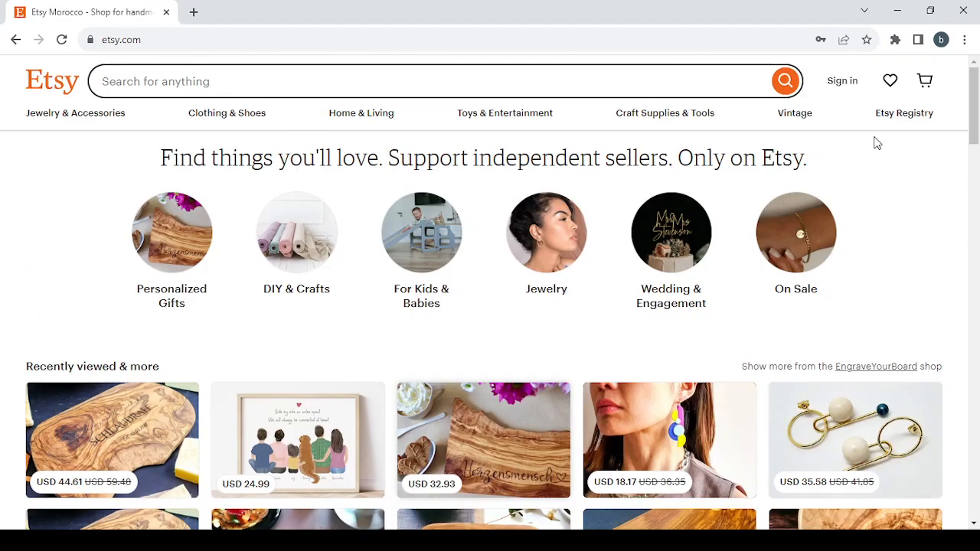
Sign in with the prefilled account e-mail and password, and open the shop setup
click(848, 90)
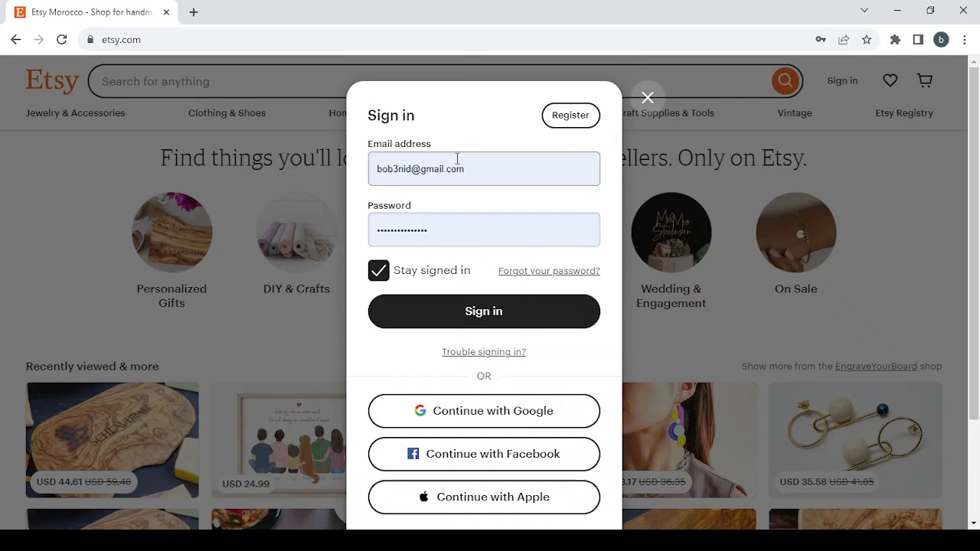
click(369, 541)
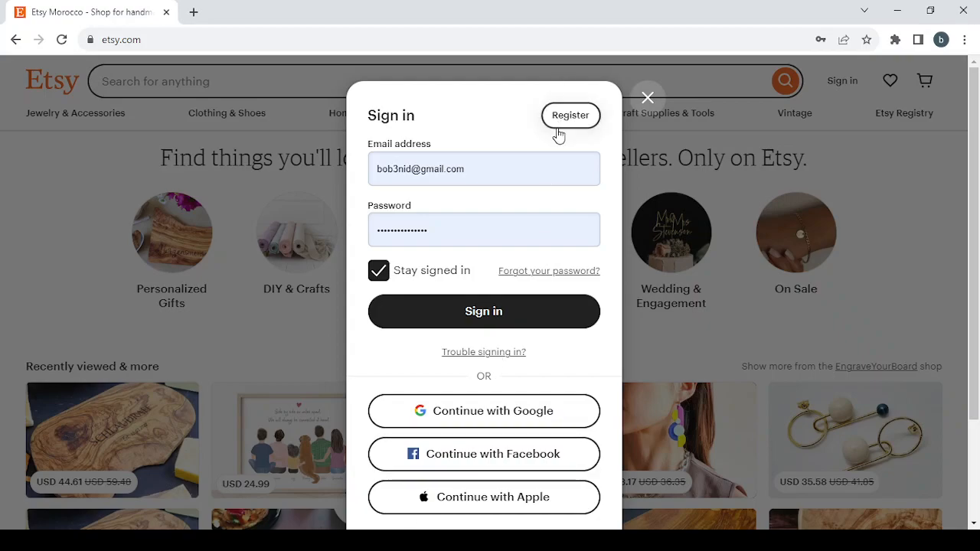
click(490, 314)
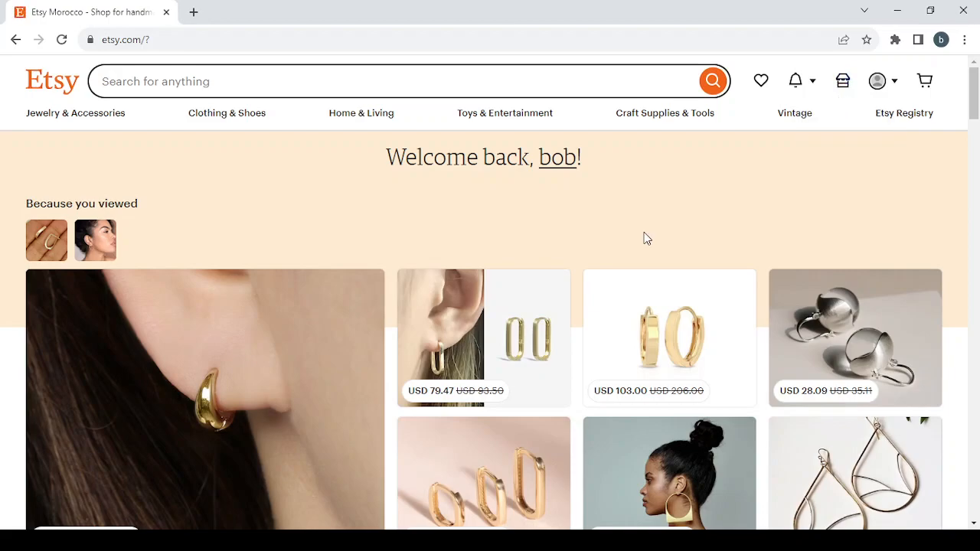
click(840, 90)
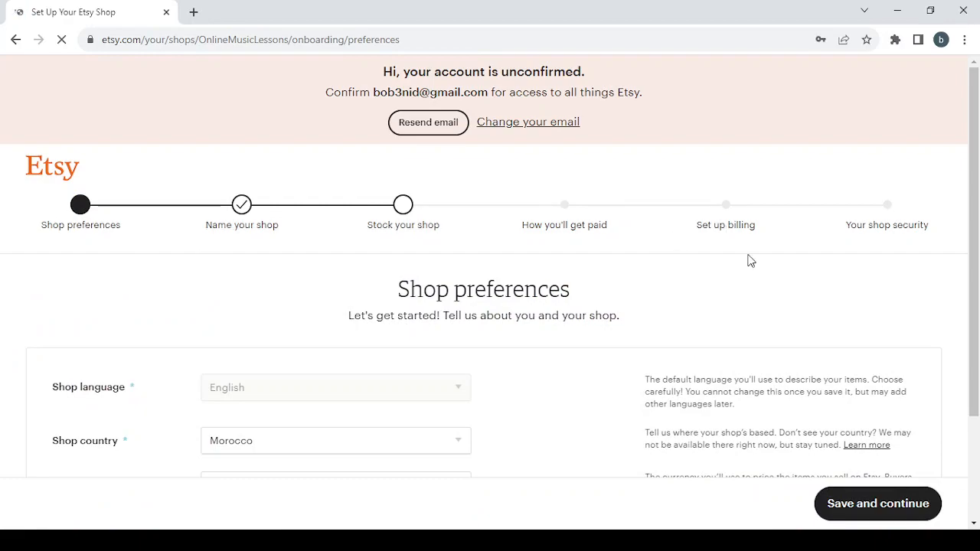
Set the shop currency to United States Dollar and save the shop preferences
scroll(750, 260, down, 2)
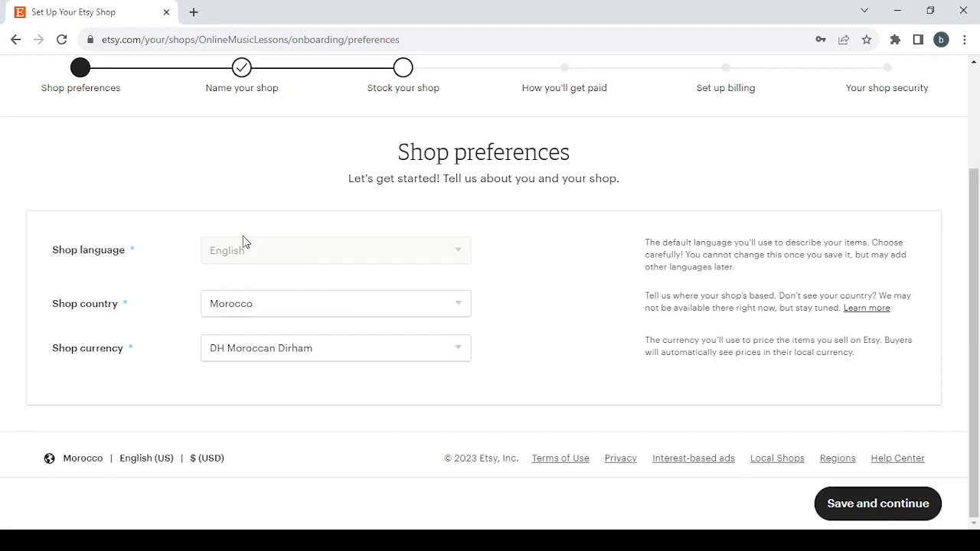
click(355, 354)
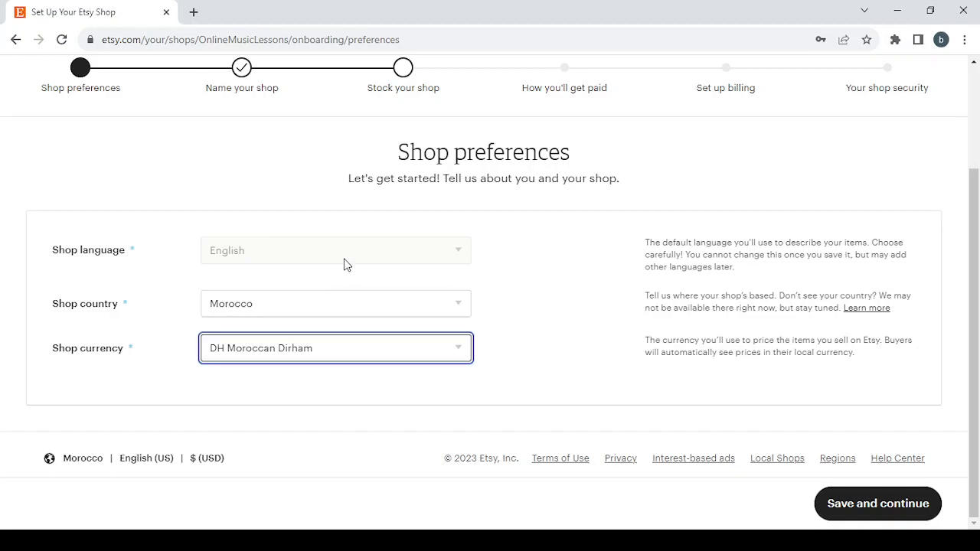
click(319, 100)
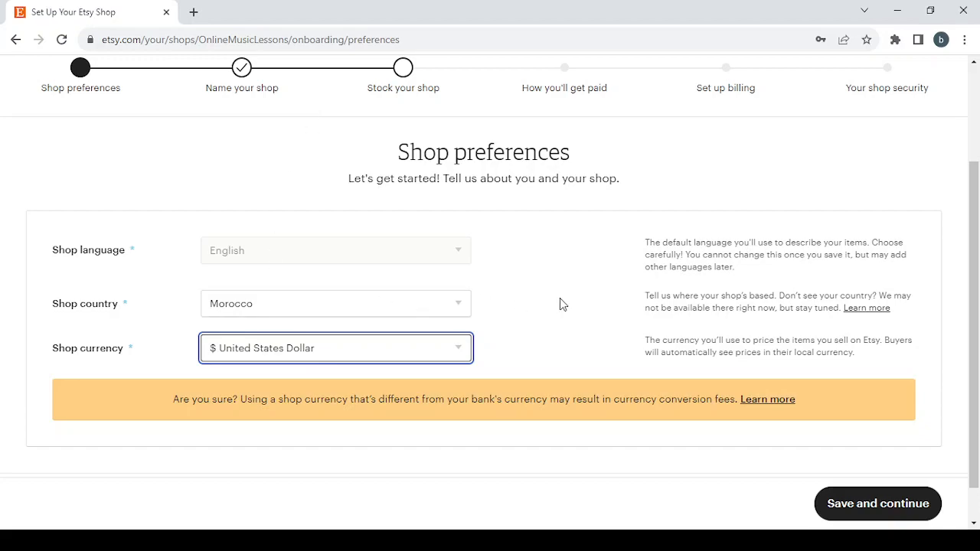
scroll(876, 361, down, 1)
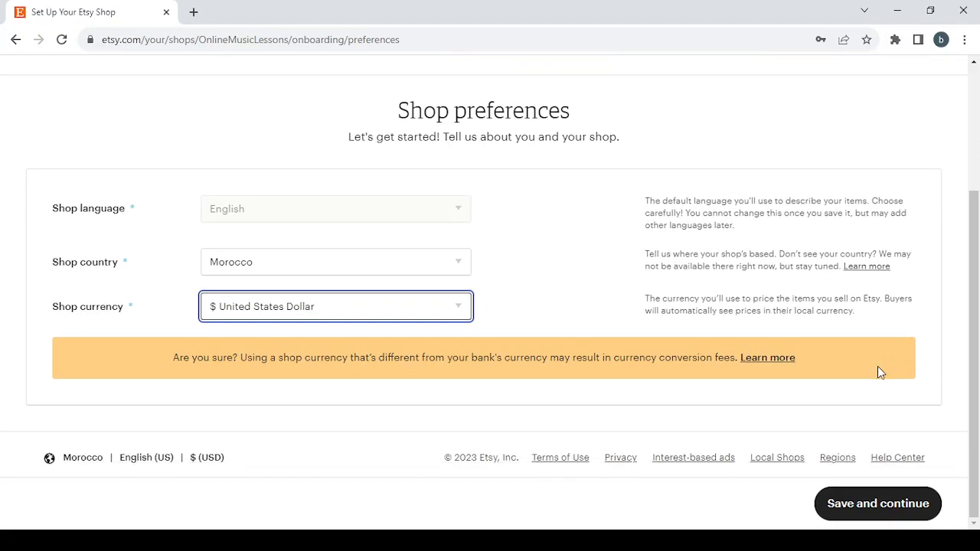
click(889, 518)
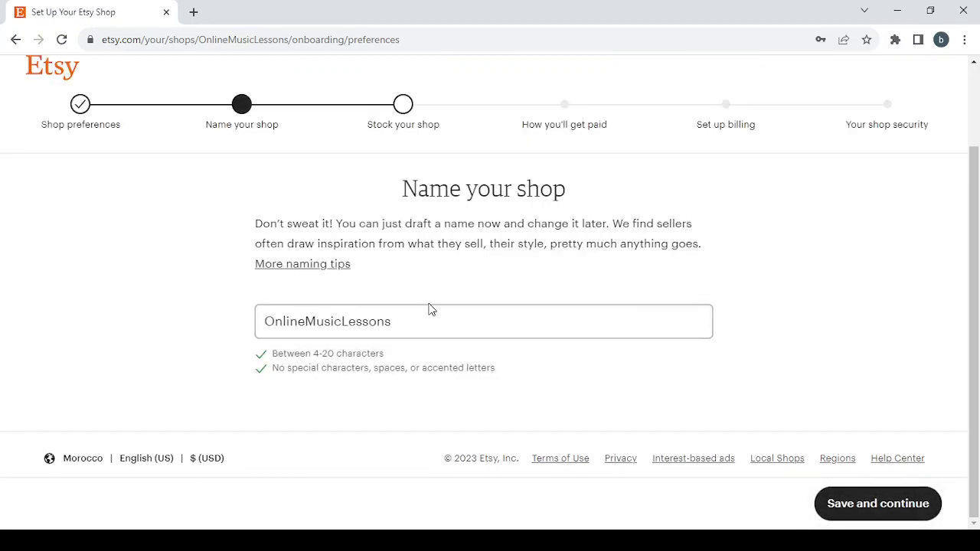
Replace the existing shop name with "Printable Coloring Pages for Adults"
drag(403, 324, 227, 316)
key(BackSpace)
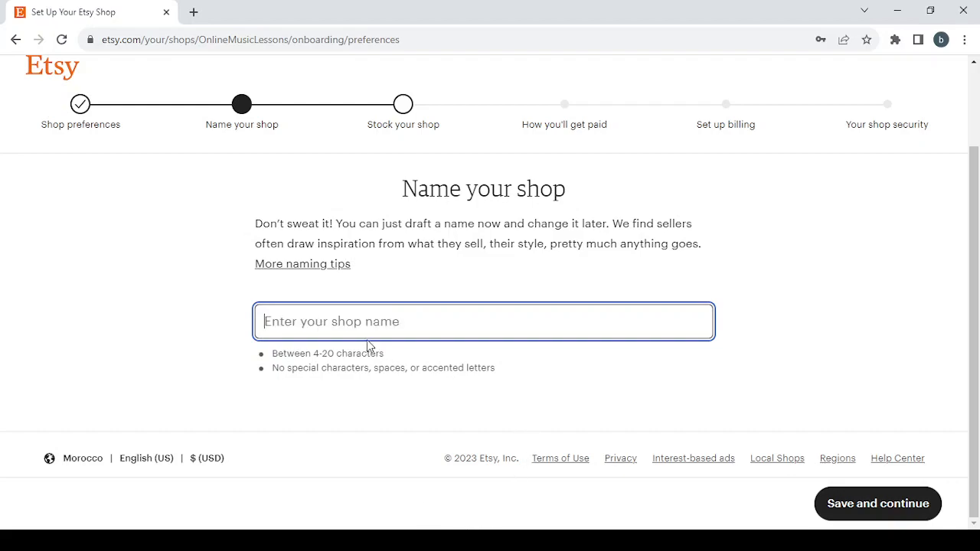
text(Printable Coloring Pages for Adults)
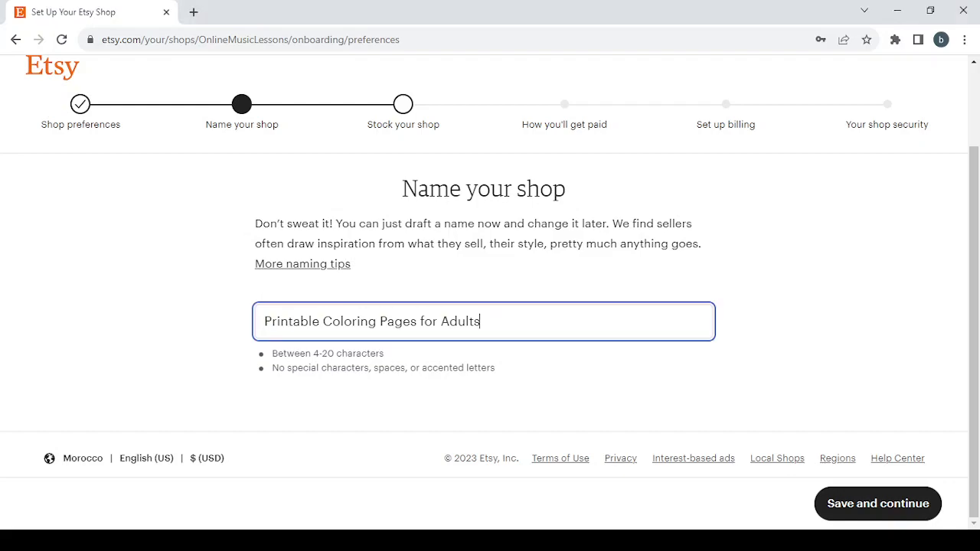
Remove all spaces from the shop name so it reads PrintableColoringPagesforAdults
key(BackSpace)
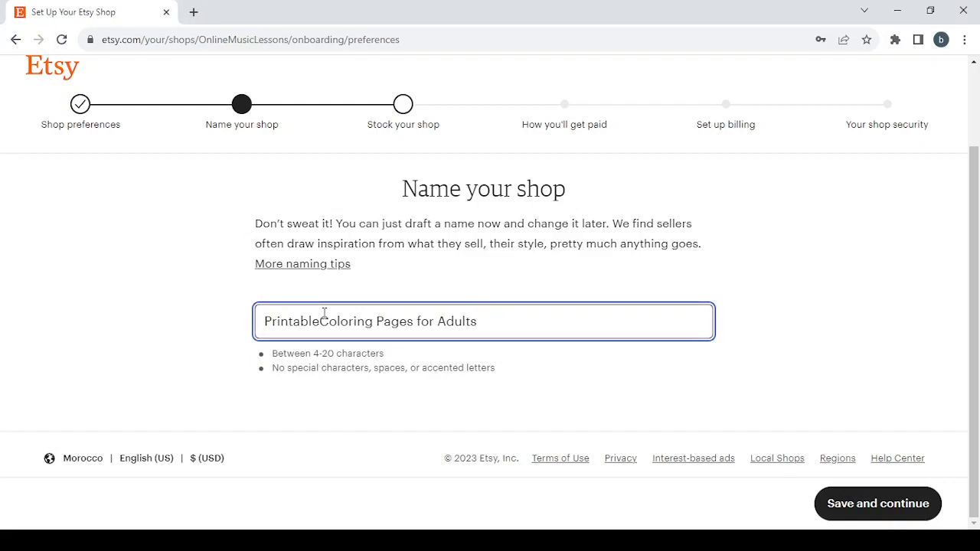
click(378, 322)
key(BackSpace)
click(413, 321)
key(Delete)
click(429, 321)
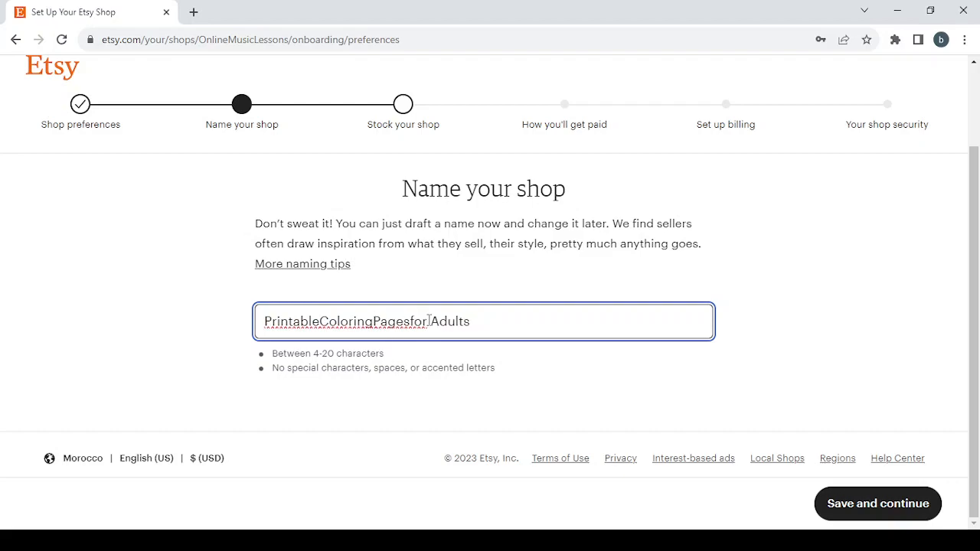
key(BackSpace)
Remove the words "Adults" and "for" from the end of the name, leaving PrintableColoringPages
drag(473, 321, 428, 313)
key(BackSpace)
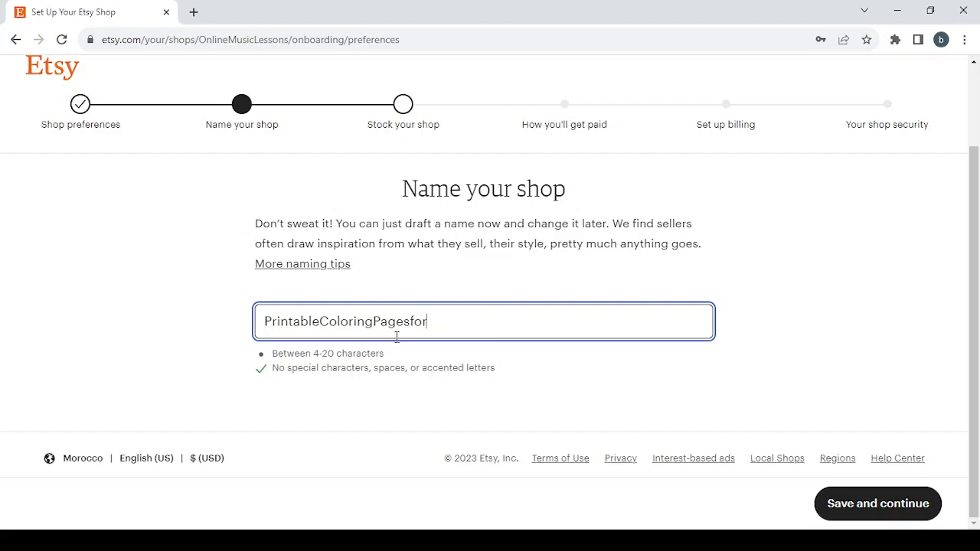
drag(429, 321, 410, 317)
key(BackSpace)
Try shortening "Pages" to "Pgs" at the end of the shop name
click(405, 322)
key(BackSpace)
click(388, 321)
key(BackSpace)
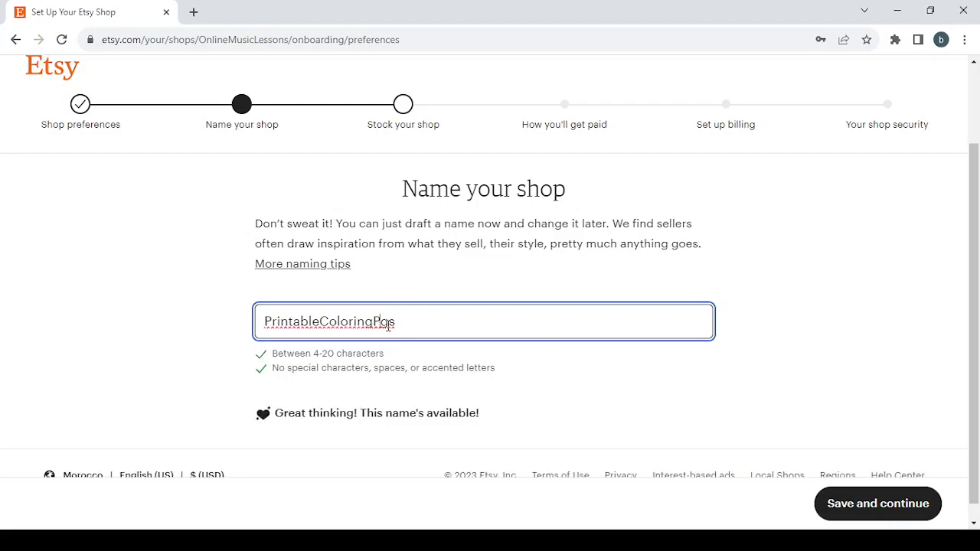
text(a)
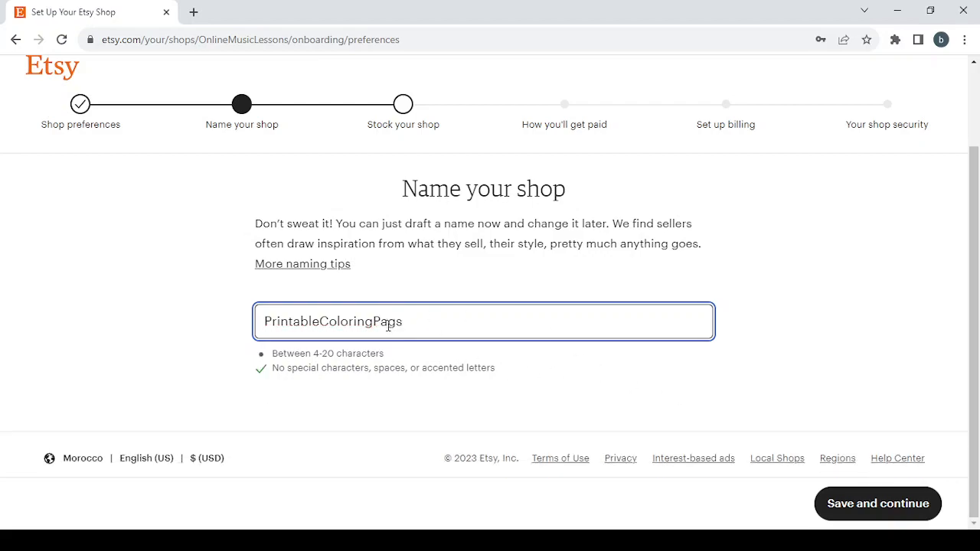
key(BackSpace)
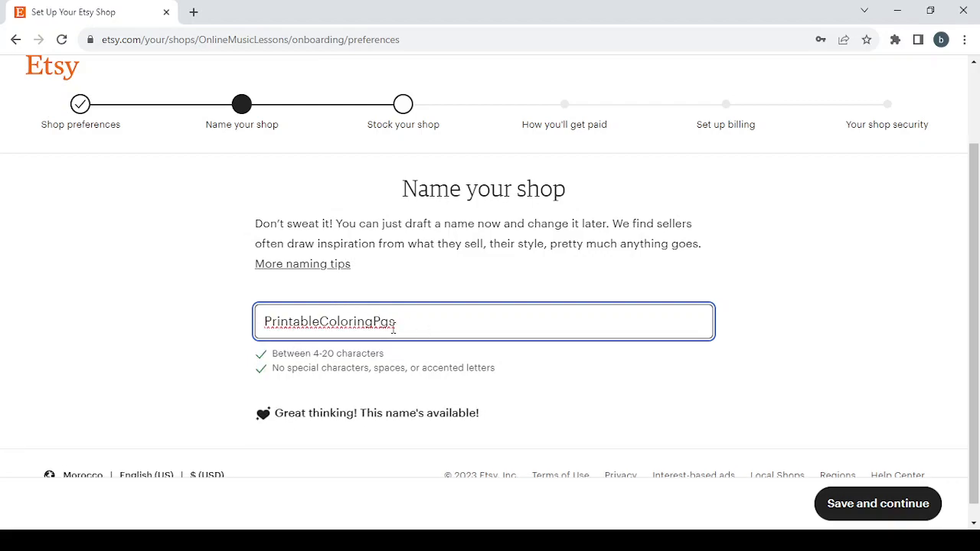
Restore the missing letters so the shop name ends in "Pages" again
text(a)
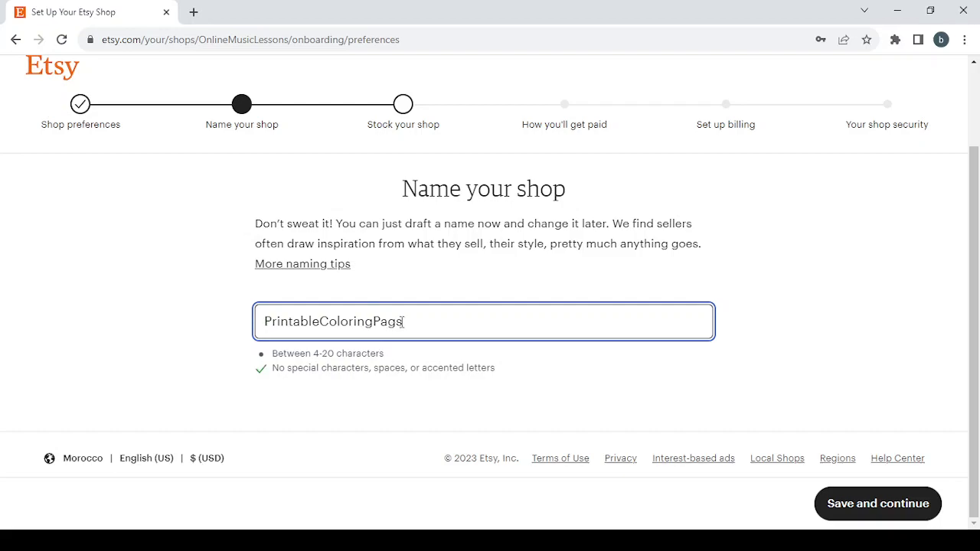
click(397, 321)
text(e)
Shorten "Printable" to "Prntble" so the shop name reads PrntbleColoringPages, and save it to continue to stocking the shop
click(299, 322)
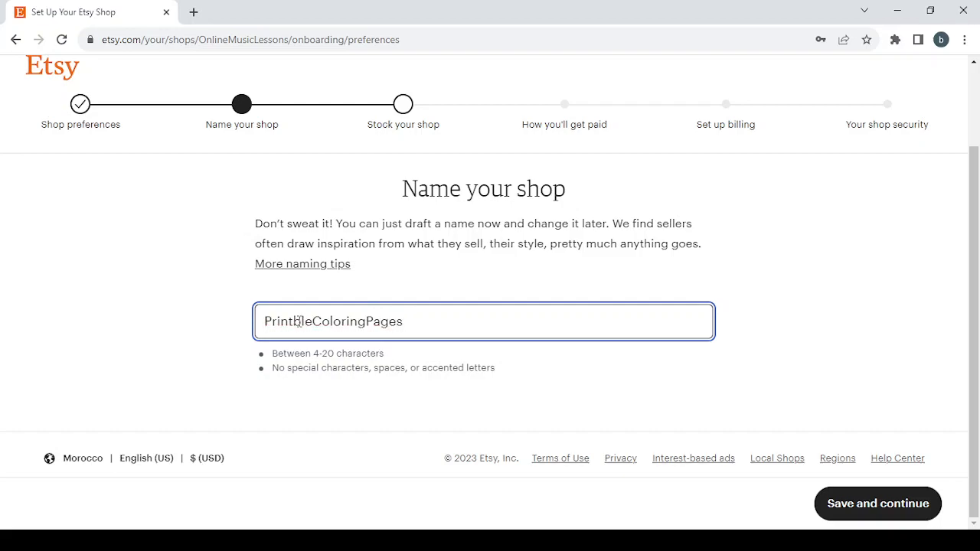
key(BackSpace)
click(280, 321)
key(BackSpace)
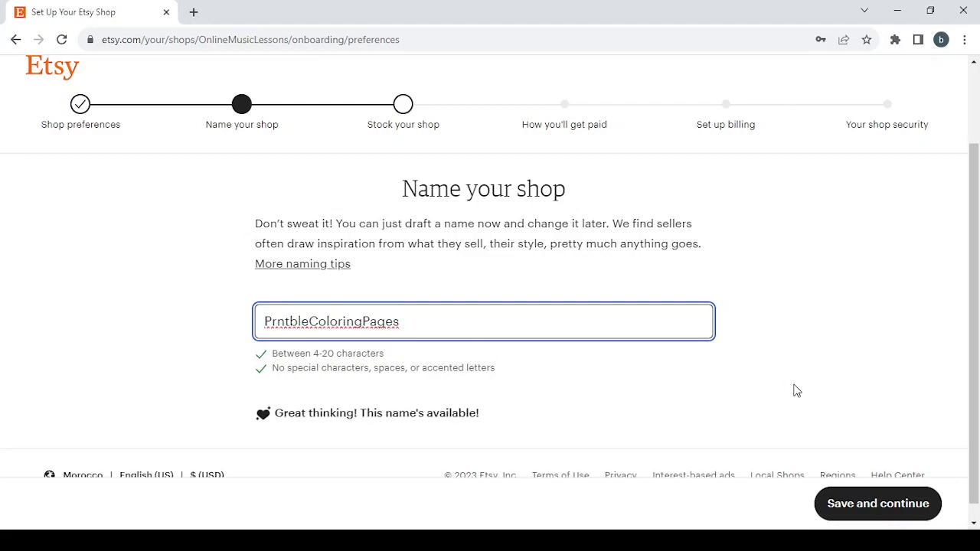
click(864, 516)
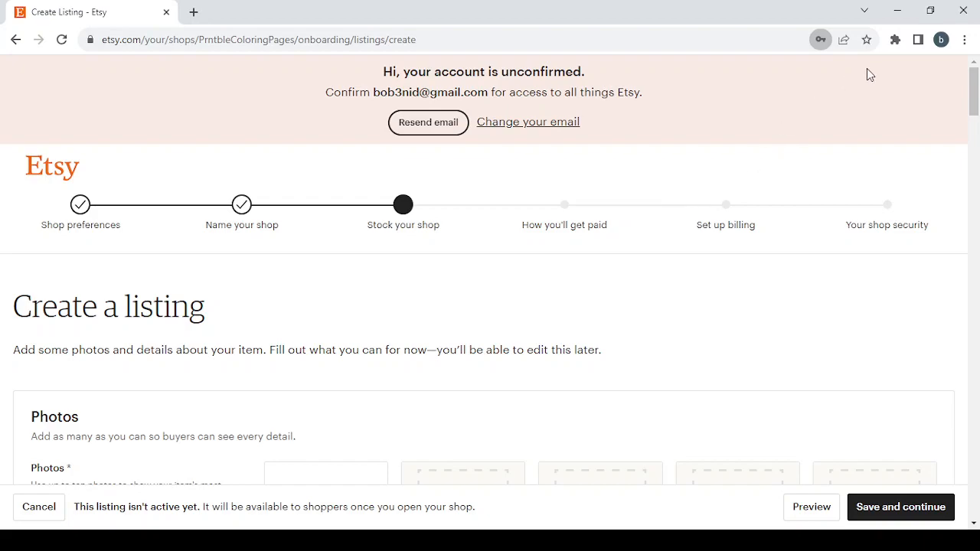
Enter "Printable Coloring Pages for Adults" as the listing title in the listing details
scroll(590, 306, down, 3)
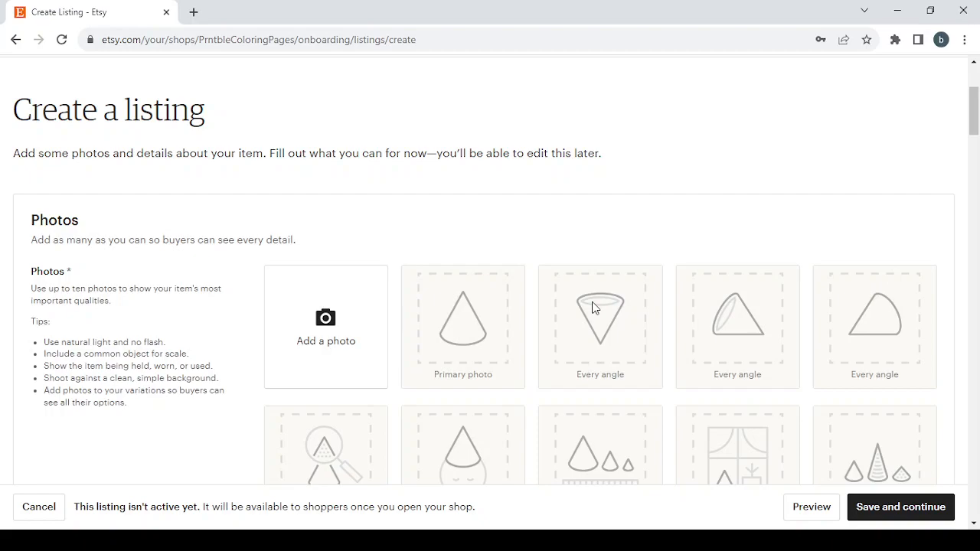
scroll(593, 306, down, 2)
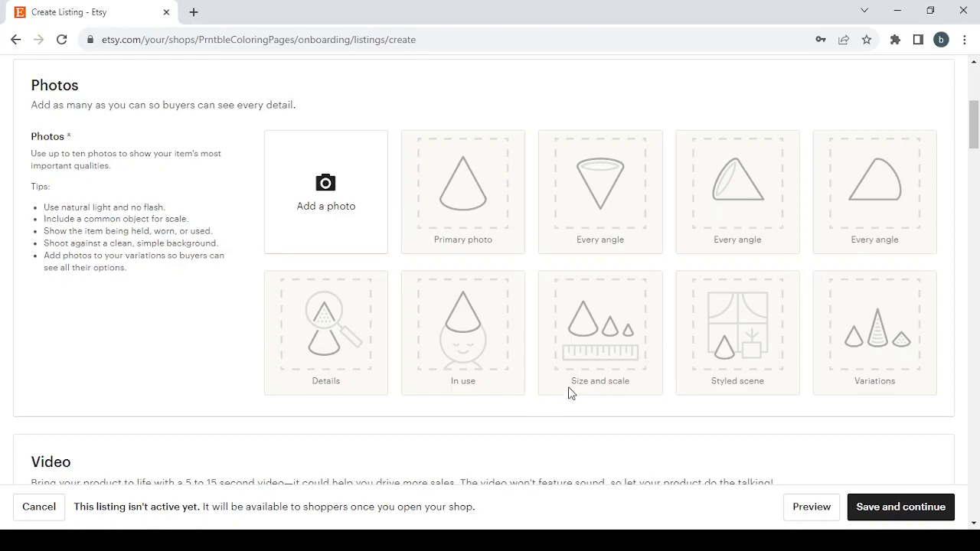
scroll(546, 275, up, 1)
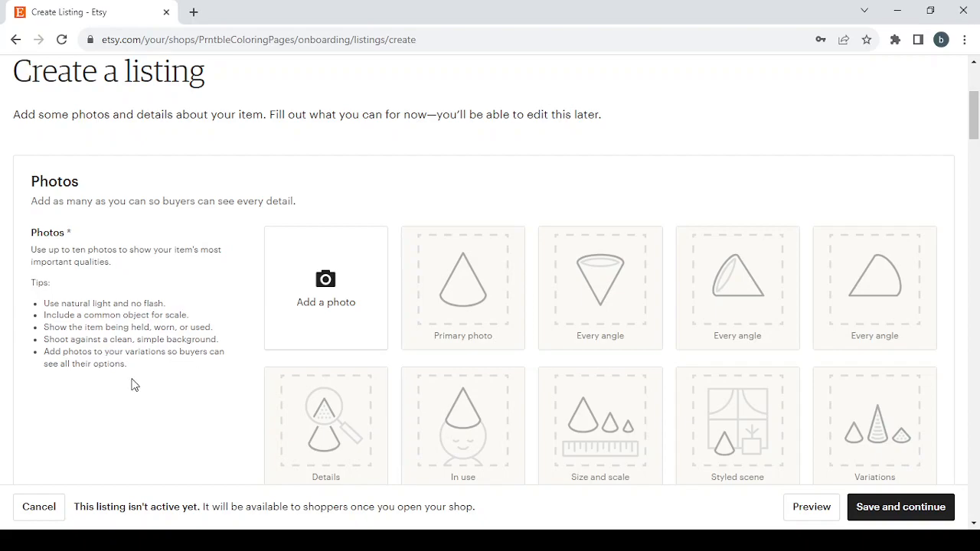
scroll(207, 345, down, 5)
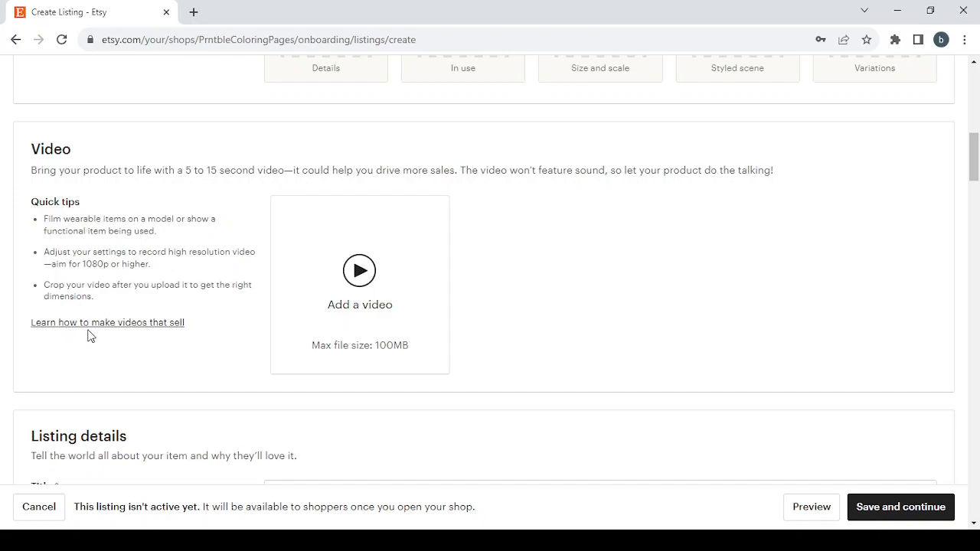
scroll(349, 346, down, 3)
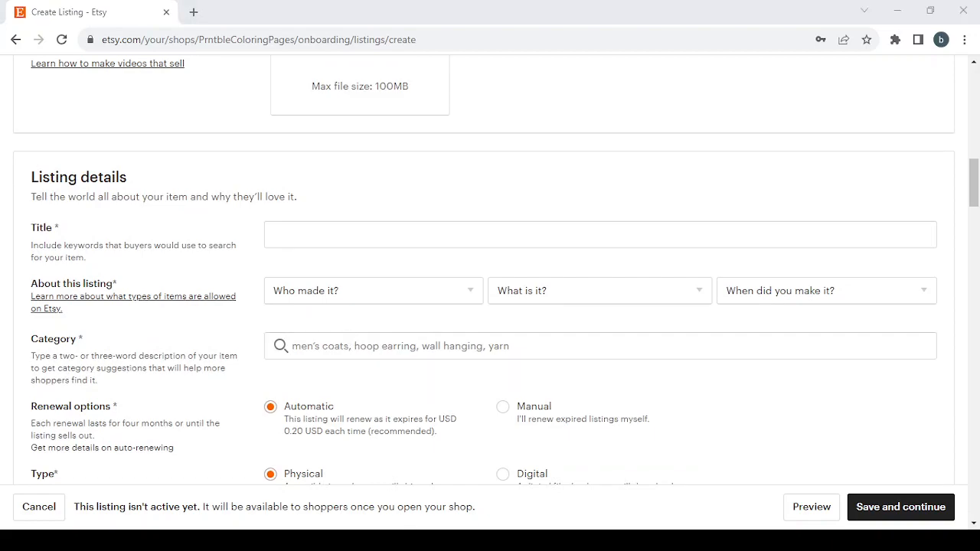
click(292, 231)
text(Printable Coloring Pages for Adults)
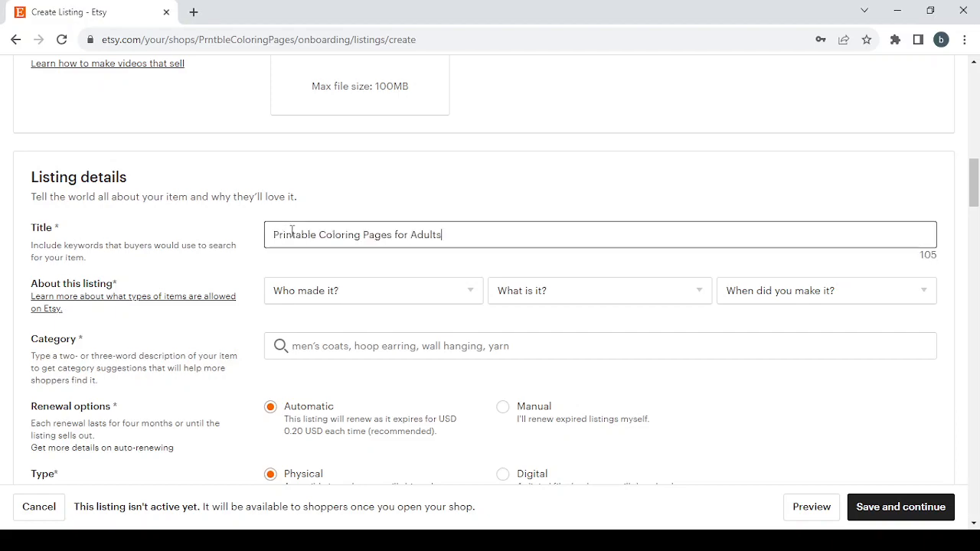
Describe the listing as made by "I did", "A finished product", and made in 2020 - 2023
click(365, 291)
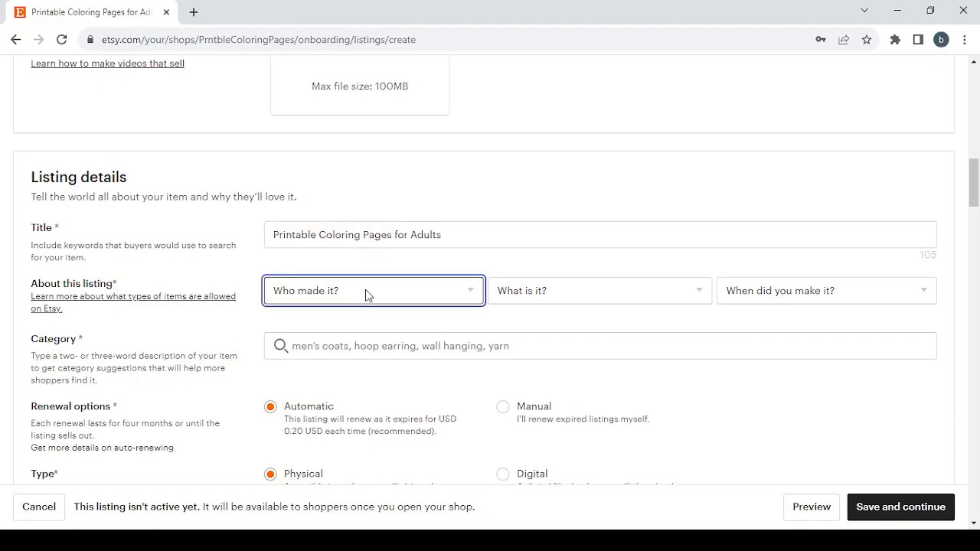
click(362, 339)
click(538, 298)
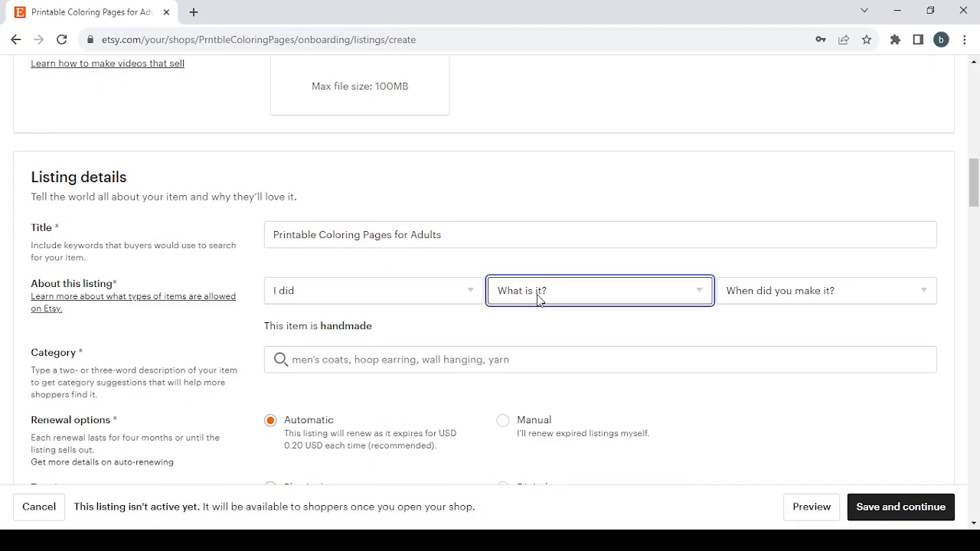
click(557, 348)
click(827, 293)
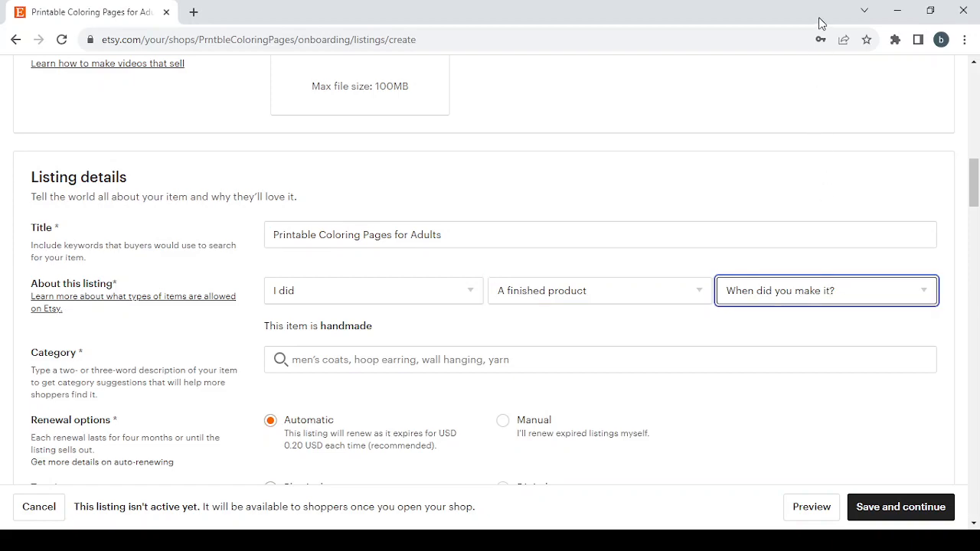
key(2)
Search the categories for "Printable Coloring Pages for Adults" and choose the Coloring Books category
scroll(436, 324, down, 2)
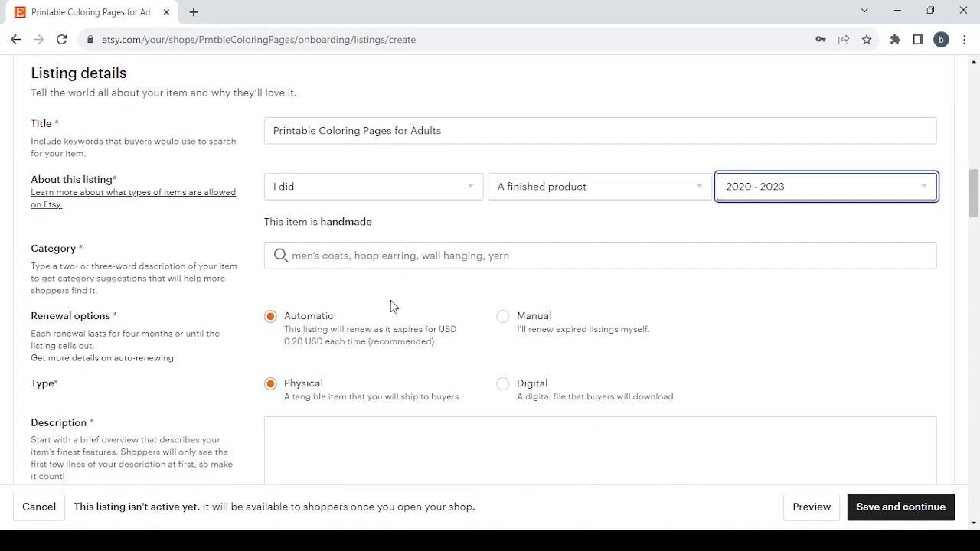
click(299, 254)
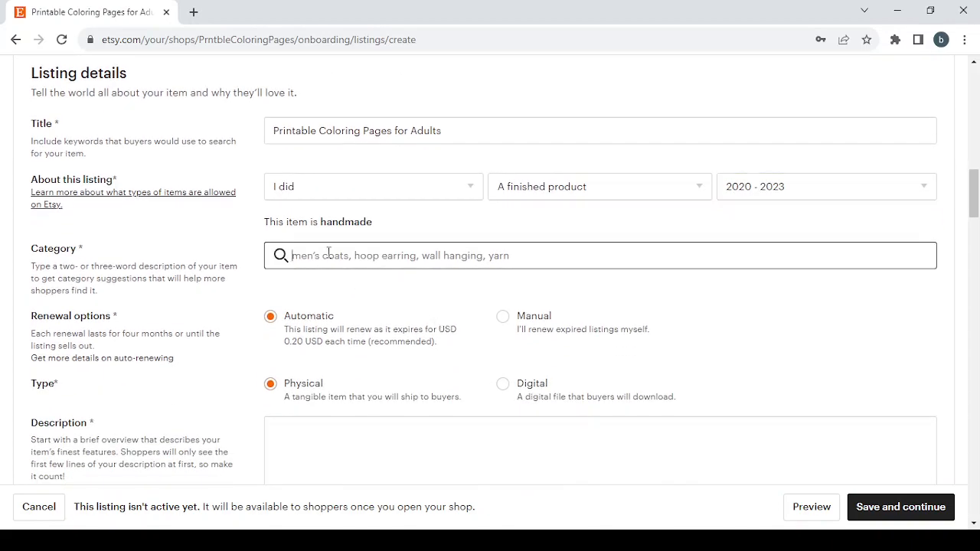
text(Printable Coloring Pages for Adults)
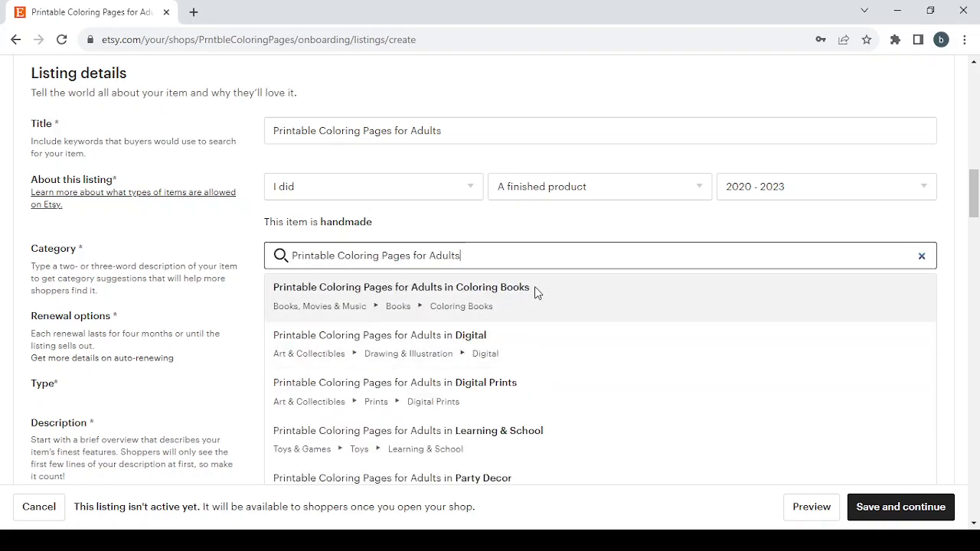
click(483, 287)
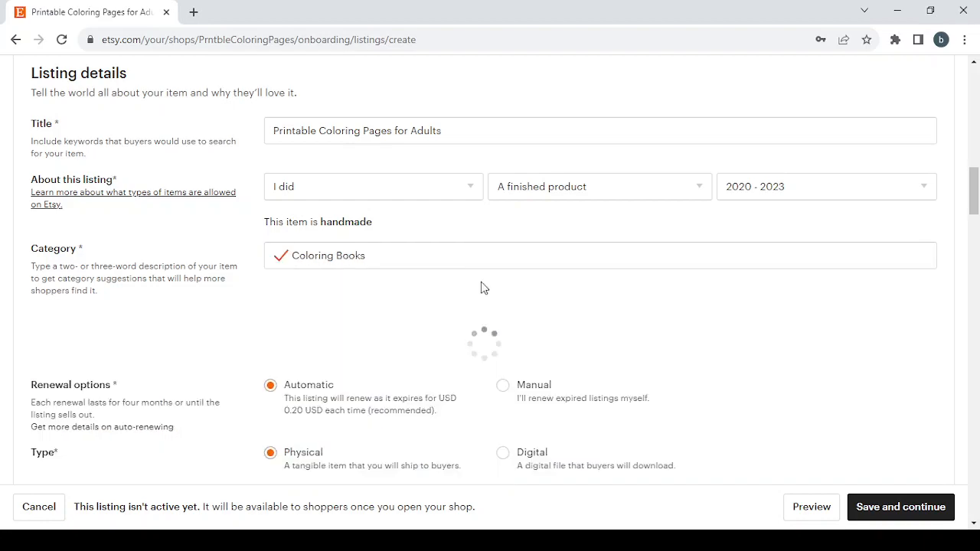
Review the listing's optional attributes, renewal options, type, description, production partners, section, tags and materials fields
scroll(517, 314, down, 2)
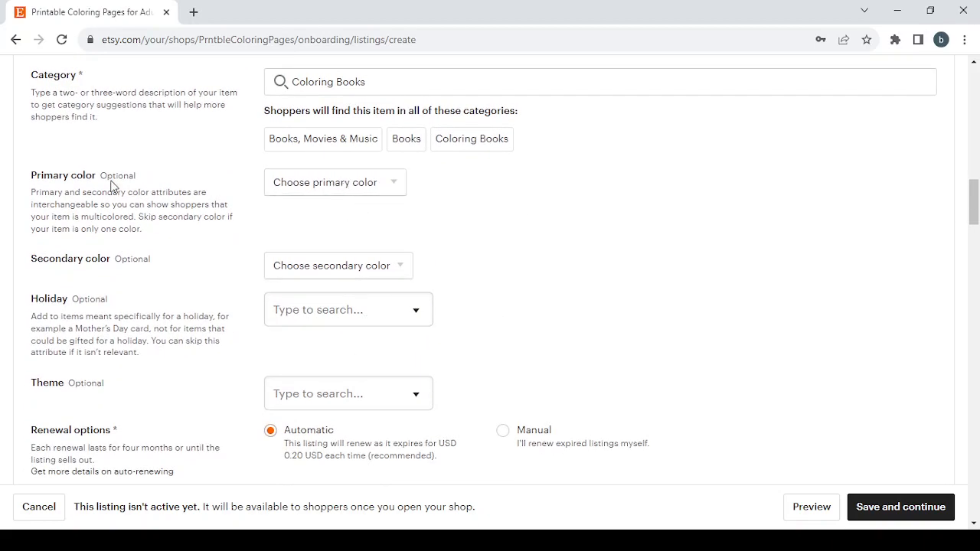
scroll(235, 228, down, 1)
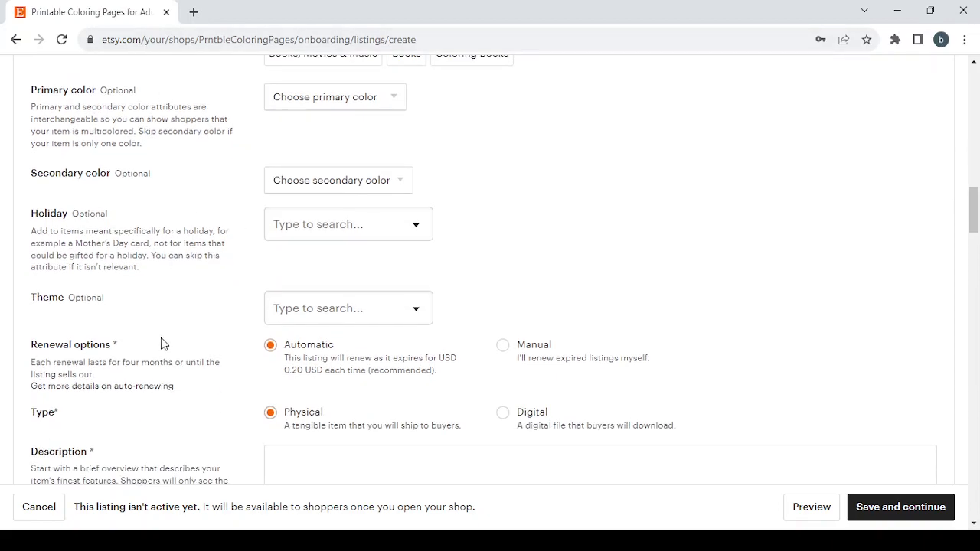
scroll(160, 344, down, 1)
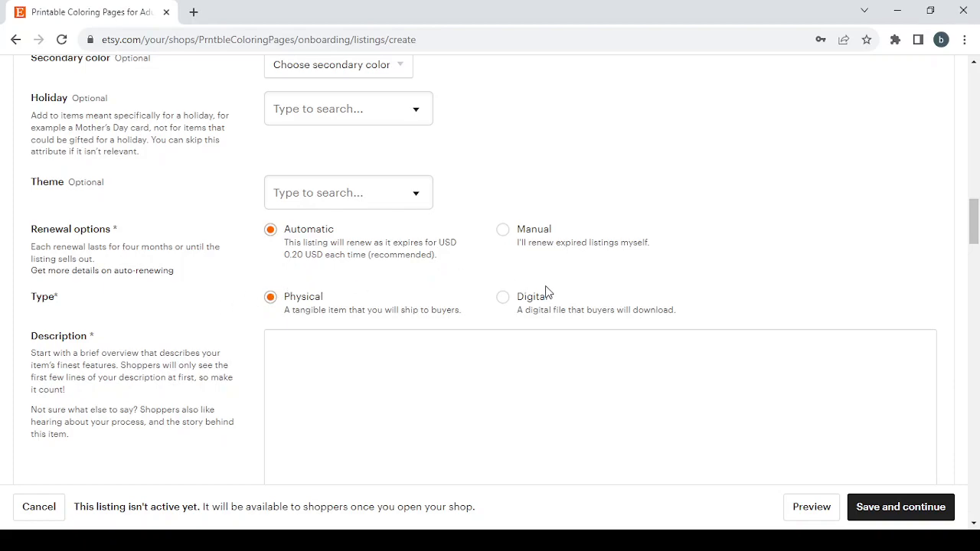
scroll(207, 506, down, 2)
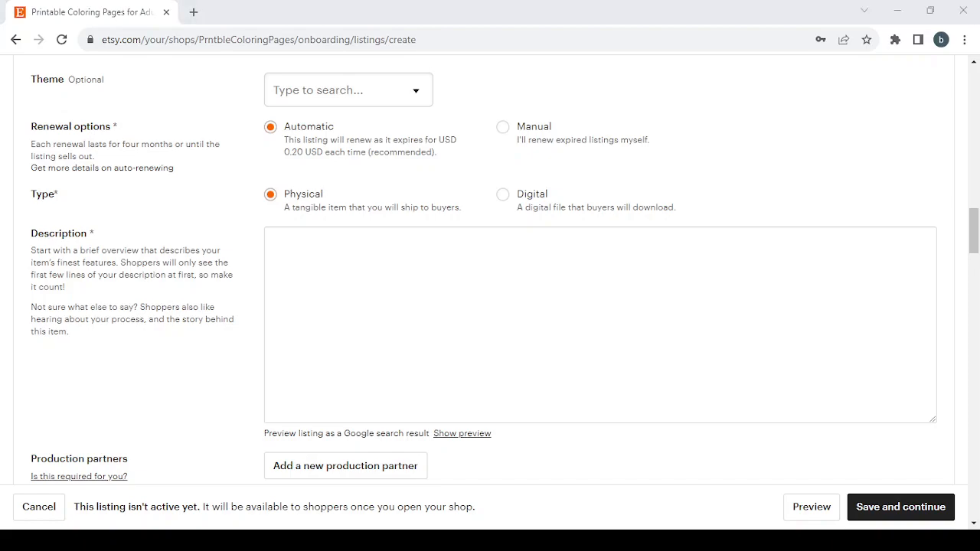
click(373, 358)
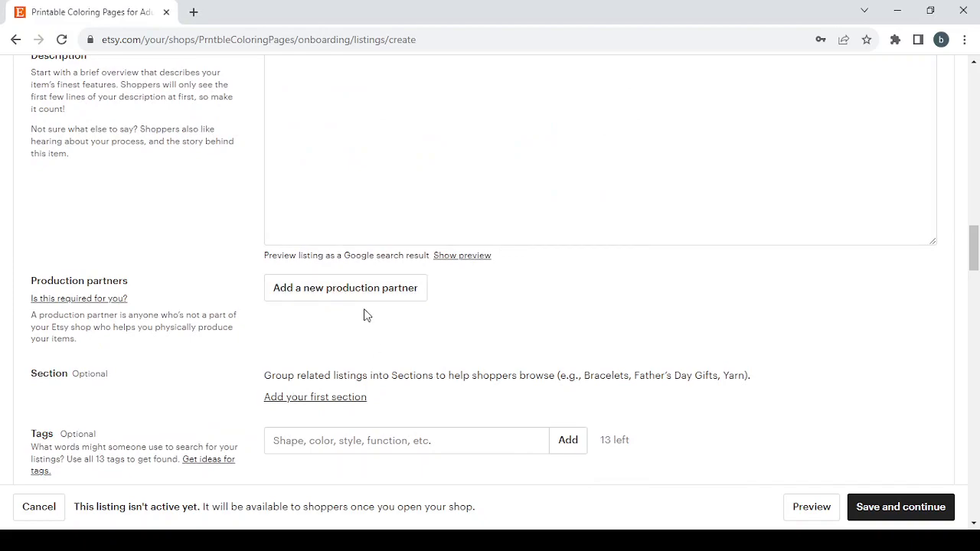
scroll(364, 314, down, 3)
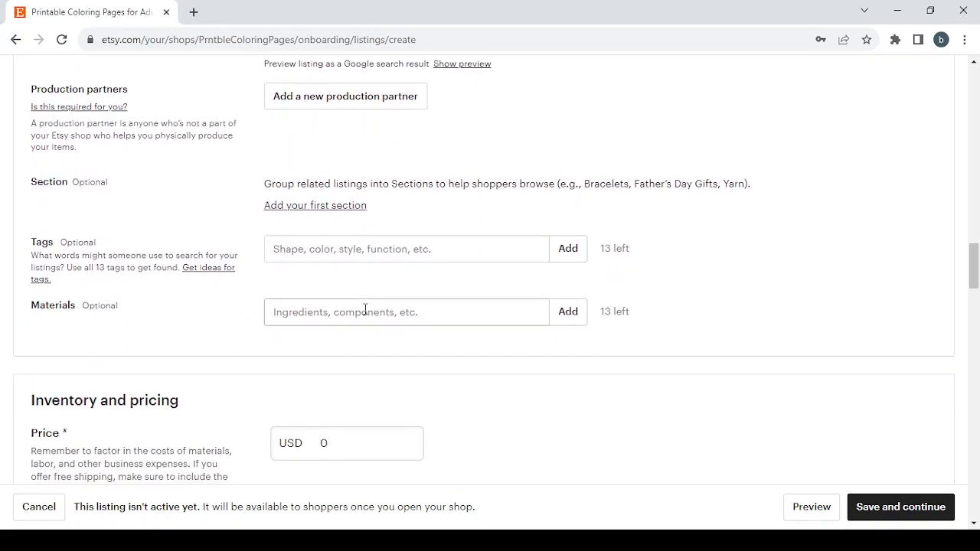
scroll(364, 311, down, 2)
scroll(364, 313, down, 1)
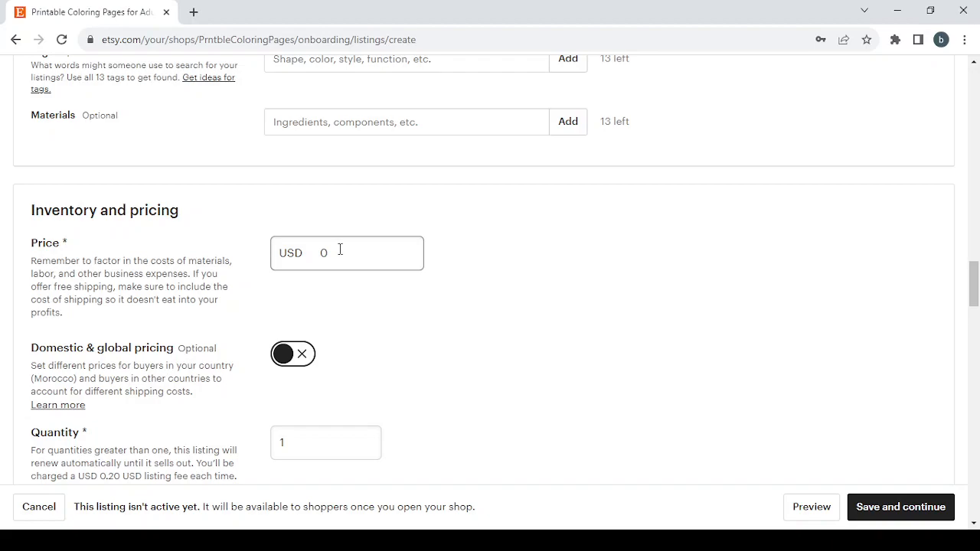
Review the listing's pricing, quantity, SKU, variations, personalization and shipping settings
scroll(406, 365, down, 2)
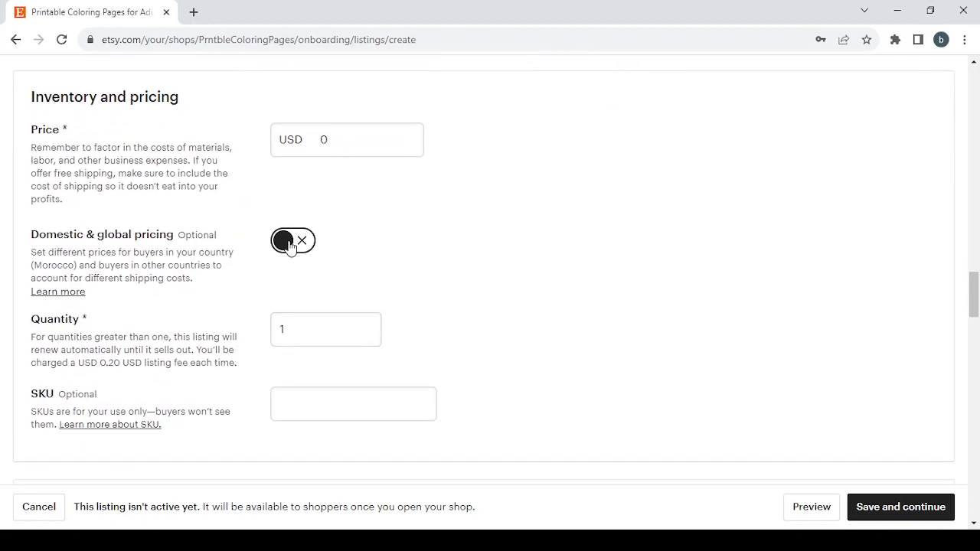
scroll(505, 337, down, 1)
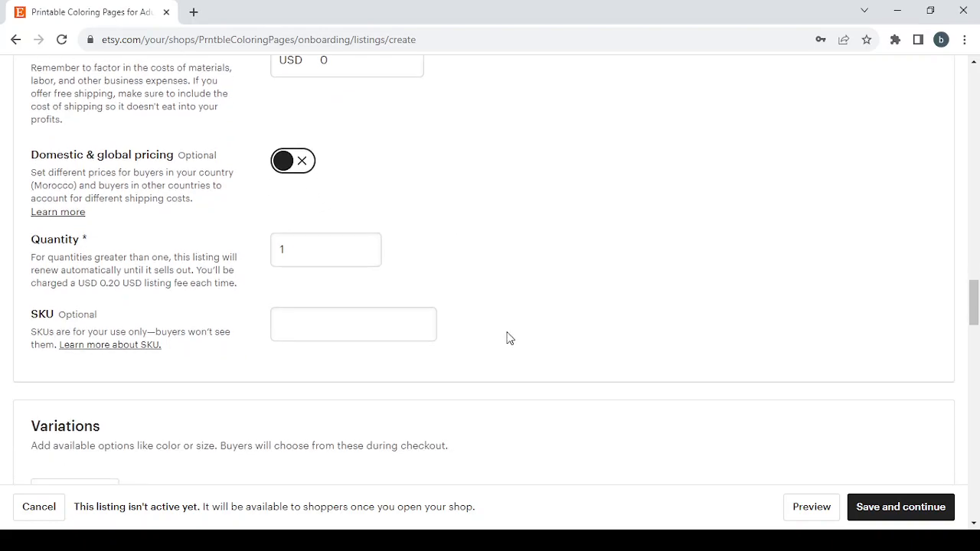
click(281, 249)
text(1)
scroll(457, 335, down, 1)
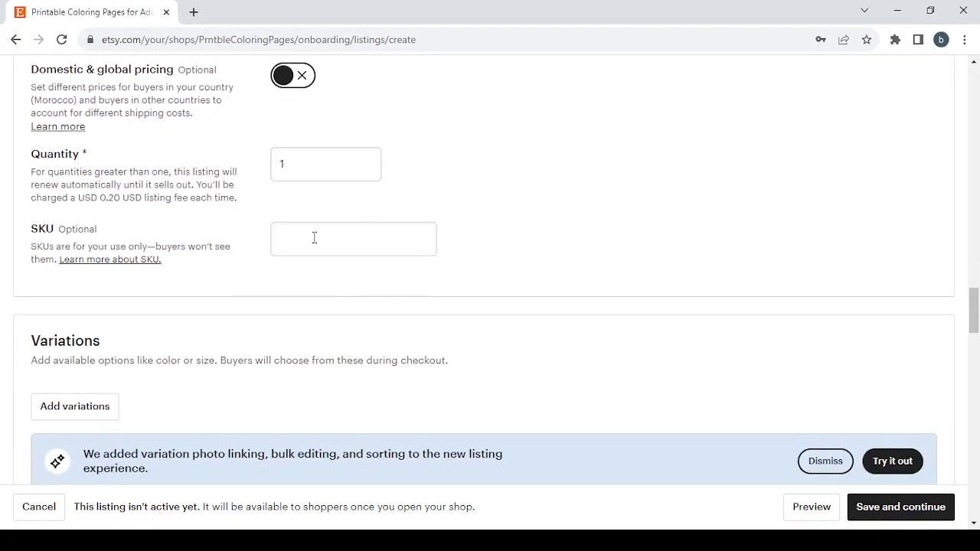
scroll(511, 323, down, 2)
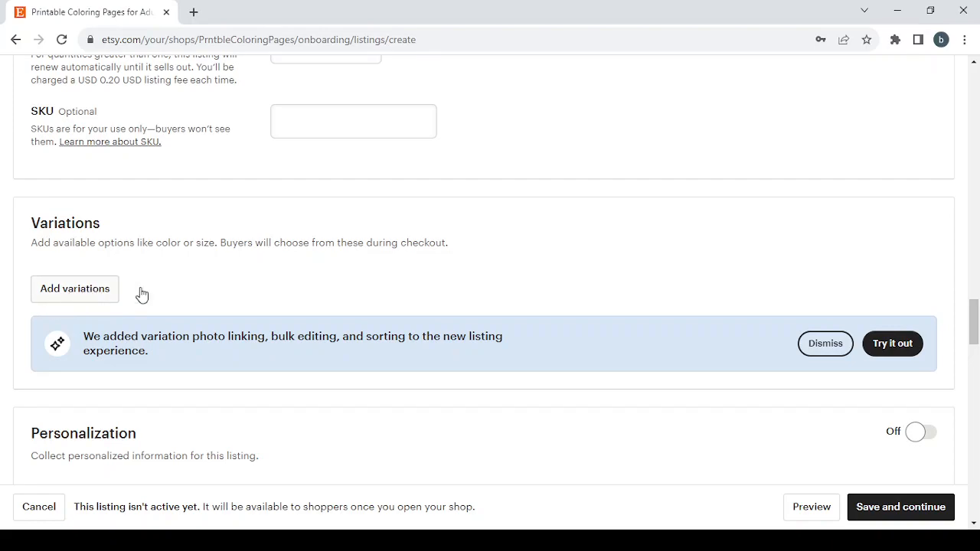
scroll(502, 394, down, 5)
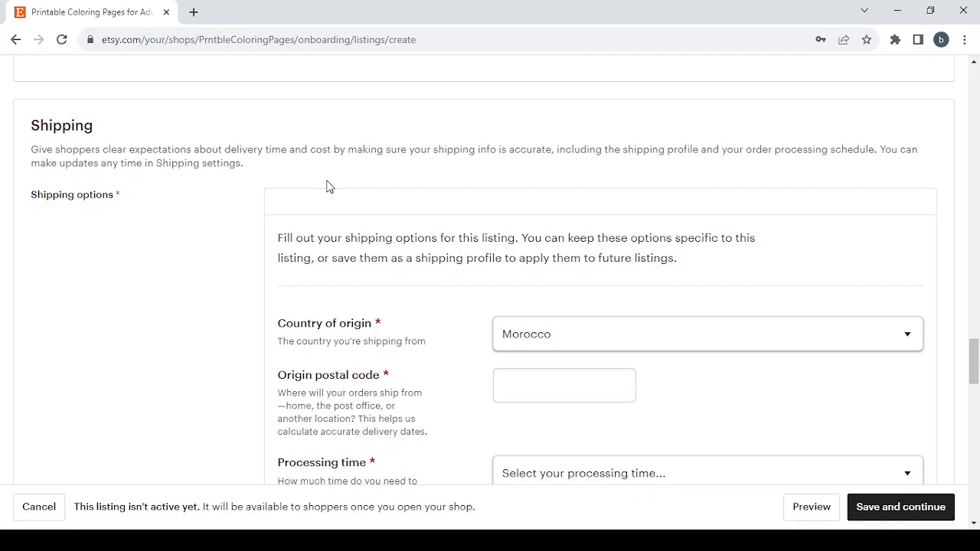
Start creating a new returns and exchanges policy instead of applying the suggested one
scroll(327, 186, down, 10)
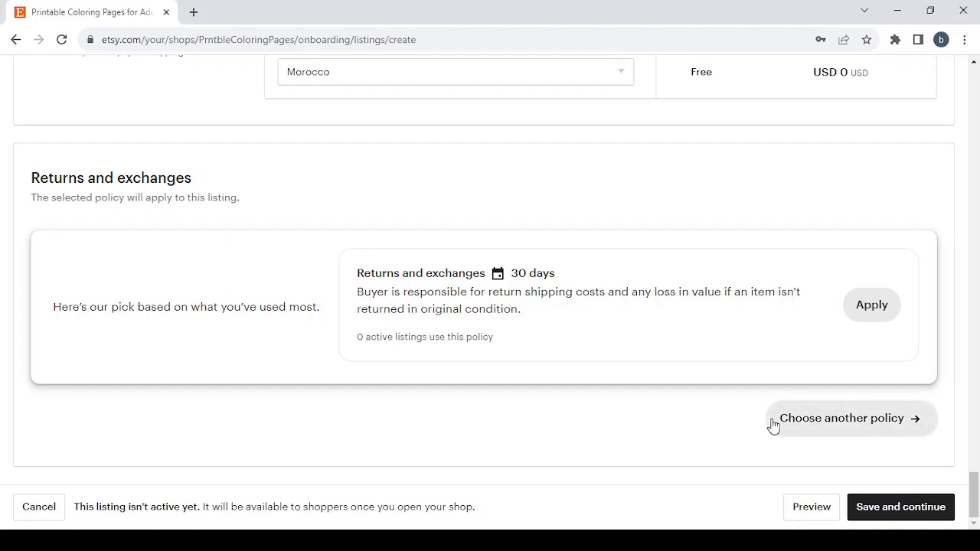
click(824, 418)
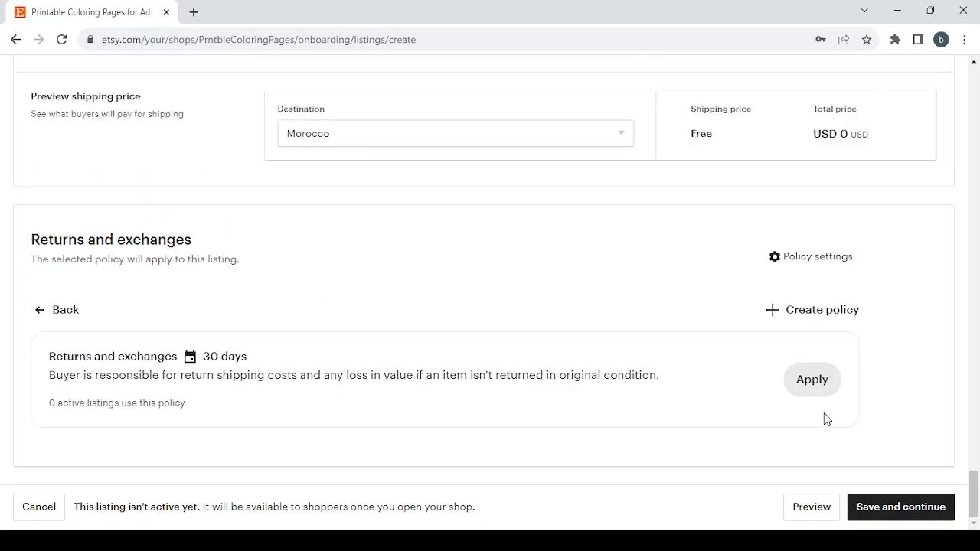
click(813, 313)
Examine the new policy's returns and exchanges switches, timeframe choices and conditions of return
scroll(520, 317, down, 5)
scroll(522, 319, up, 8)
scroll(521, 319, down, 7)
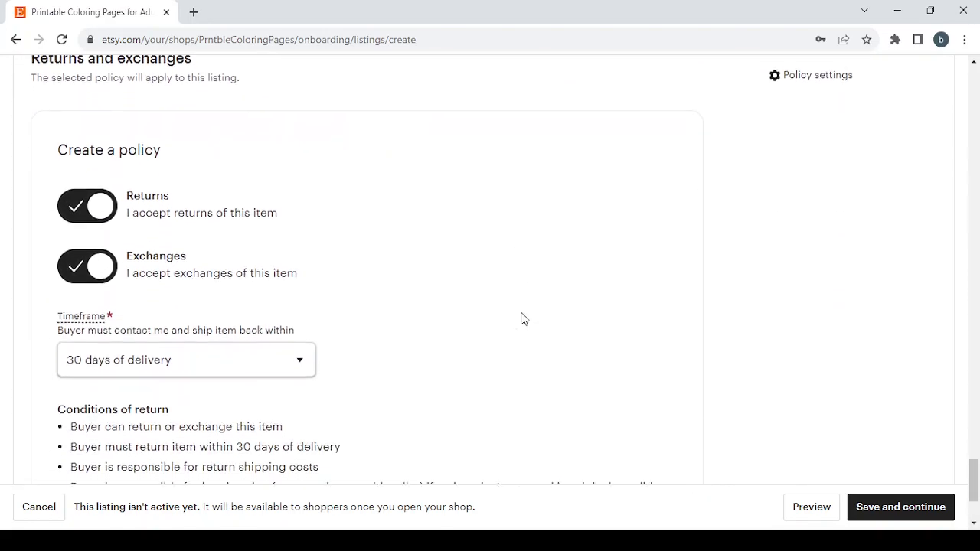
scroll(522, 318, up, 3)
scroll(521, 319, down, 1)
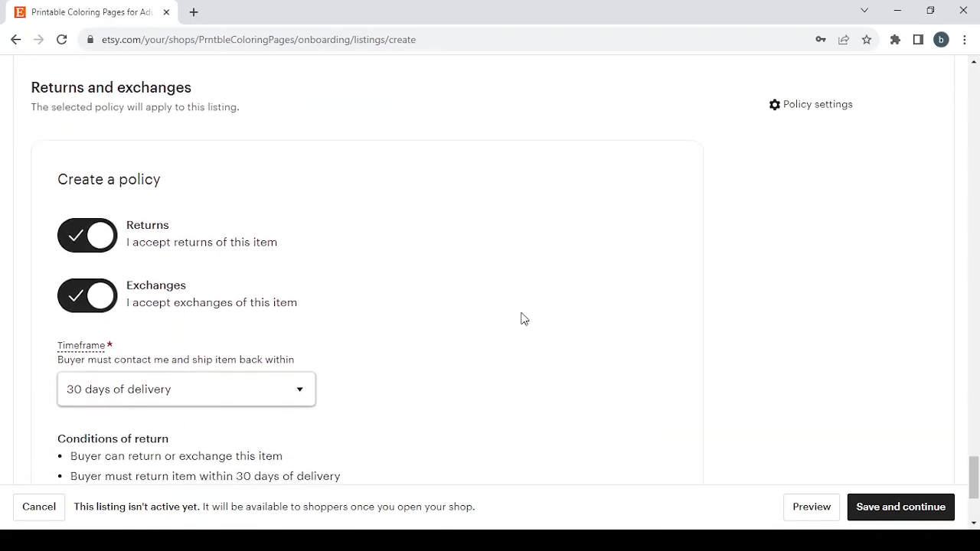
scroll(523, 319, down, 2)
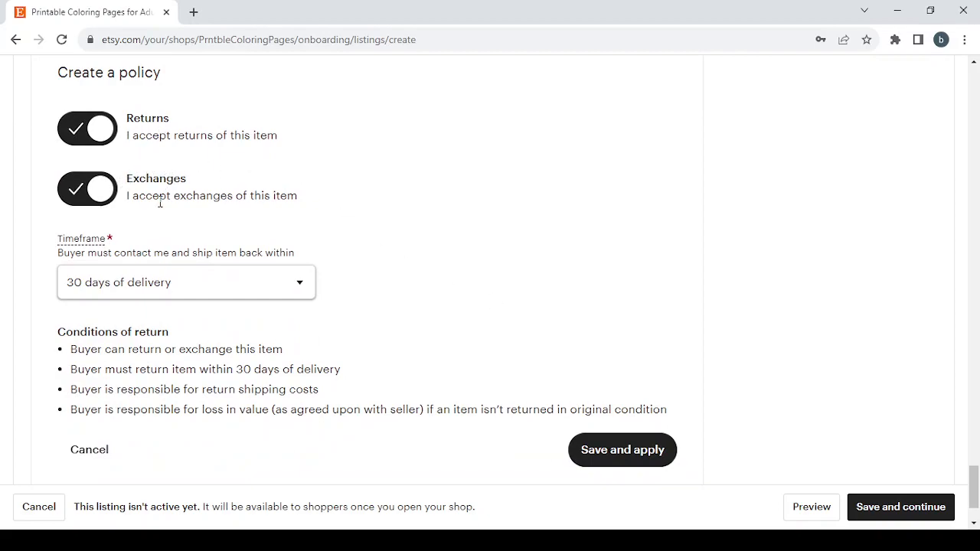
click(198, 288)
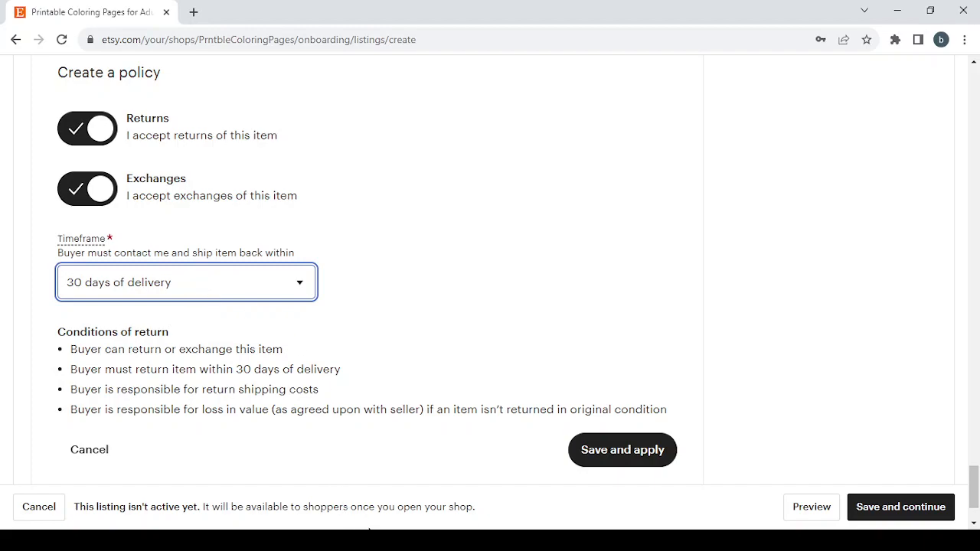
click(378, 529)
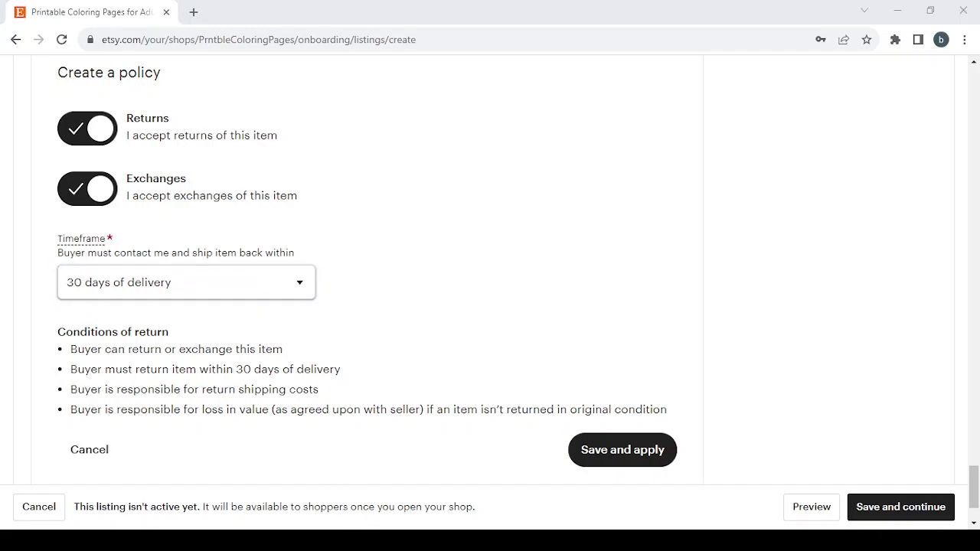